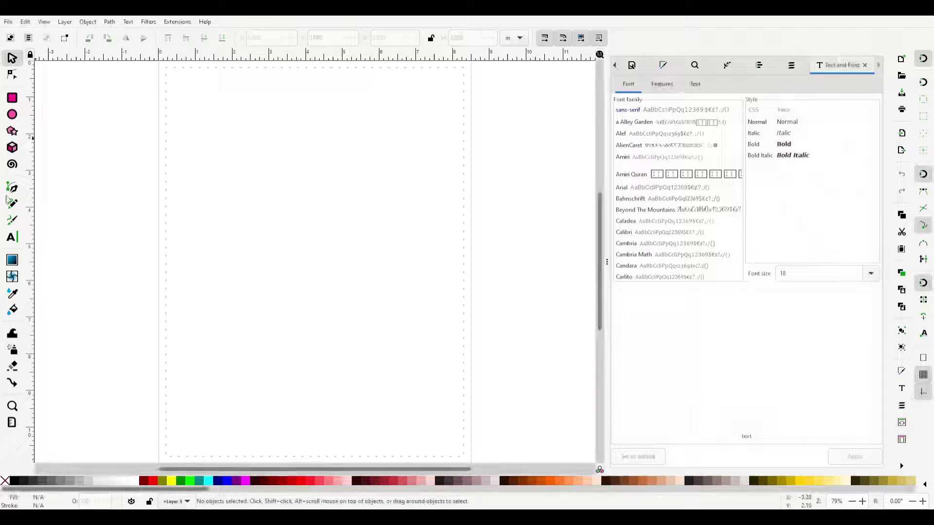
Finish a horizontal line and duplicate it into a lower copy and an upright copy
double_click(319, 183)
key(s)
key(ctrl+d)
drag(292, 184, 308, 248)
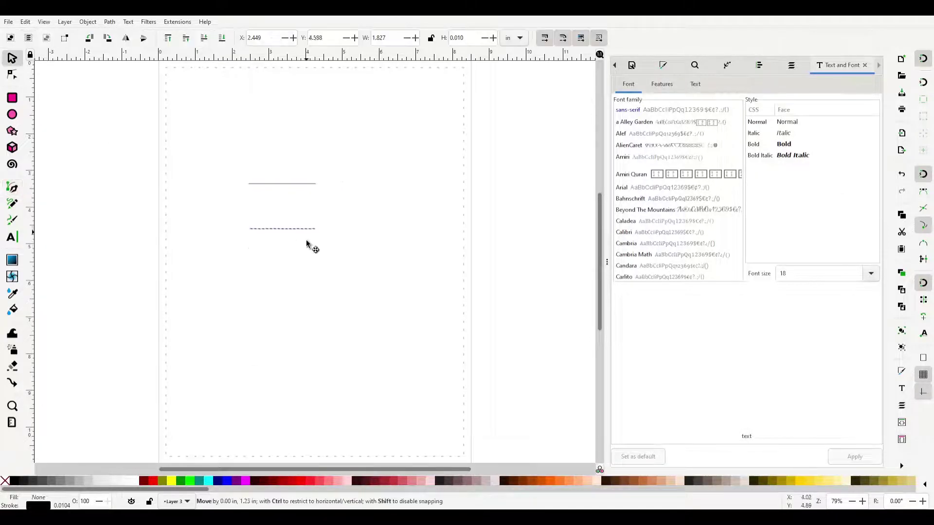
key(ctrl+d)
key(ctrl+bracketright)
drag(282, 184, 244, 192)
key(Escape)
Rotate the top line to vertical and size the lines to 1.5 in
click(284, 184)
click(546, 39)
text(1.5)
click(287, 250)
triple_click(385, 38)
text(1.5)
key(Return)
Align the left and bottom lines so the four sides meet as a square
click(249, 212)
drag(239, 187, 314, 260)
key(ctrl+shift+a)
click(287, 250)
shift+click(315, 214)
click(829, 110)
Scale the four-line square down to 0.25 in across
mouse_move(204, 152)
mouse_down()
mouse_move(359, 275)
mouse_move(278, 209)
mouse_up()
ctrl+scroll(252, 205, up, 8)
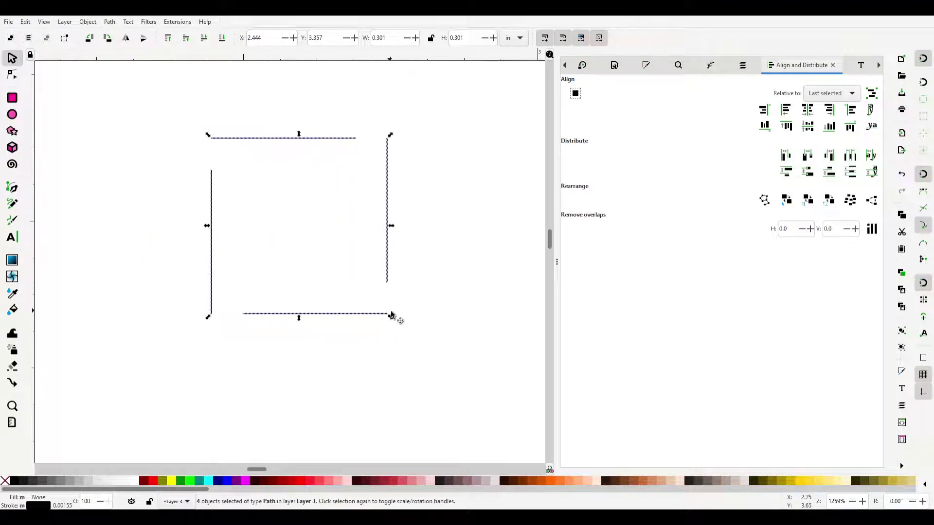
text(0.25)
key(Return)
Set the four lines' stroke width to 0.02 in, then thin it to 0.01 in
click(283, 139)
drag(159, 105, 439, 285)
click(648, 67)
click(679, 83)
triple_click(599, 105)
text(0.02)
key(Return)
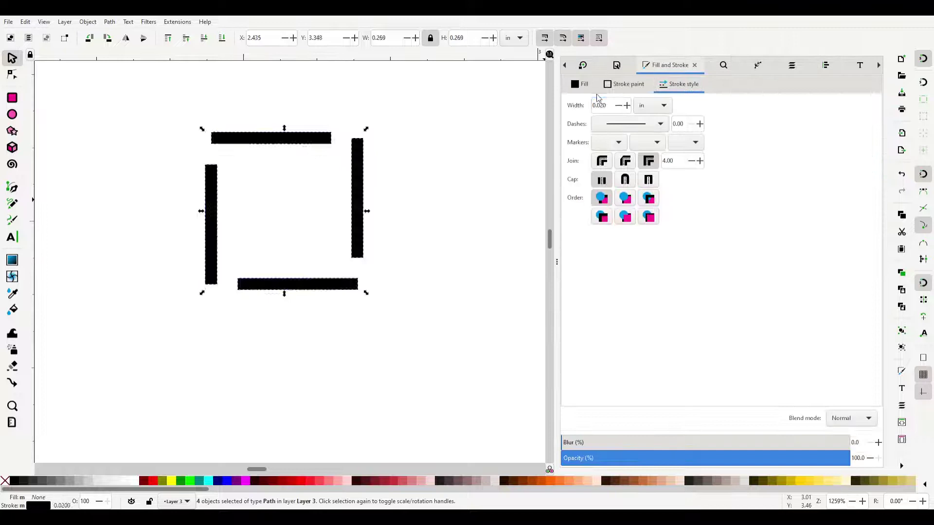
text(01)
key(Return)
key(Return)
Shift the four lines to the right and edit the top path's nodes
click(271, 137)
drag(167, 94, 371, 304)
drag(358, 229, 413, 228)
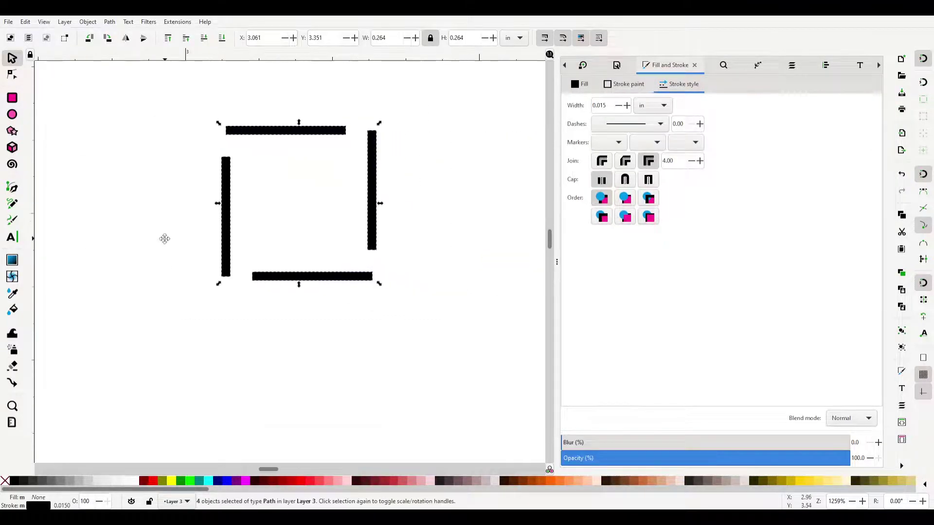
click(11, 74)
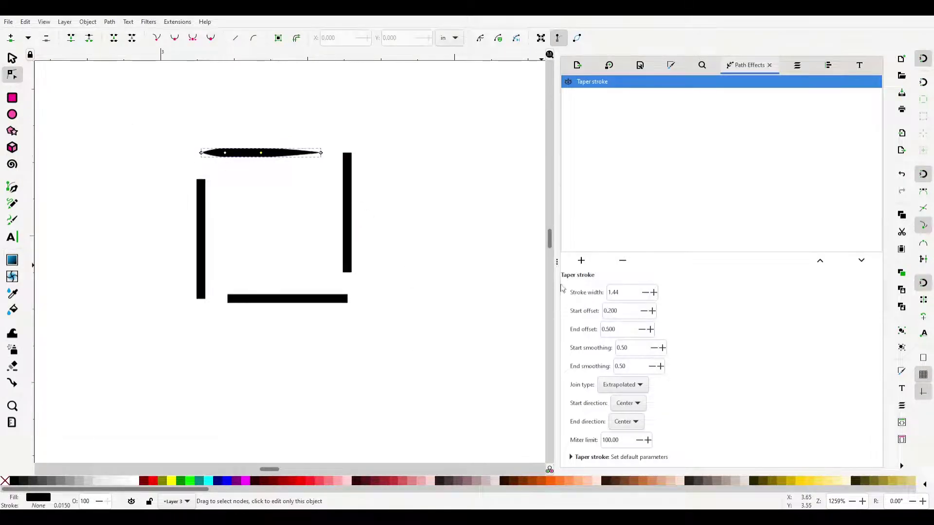
text(.5)
click(287, 190)
Give the top tapered bar a 0.5 end offset and 0.75 start smoothing
click(286, 161)
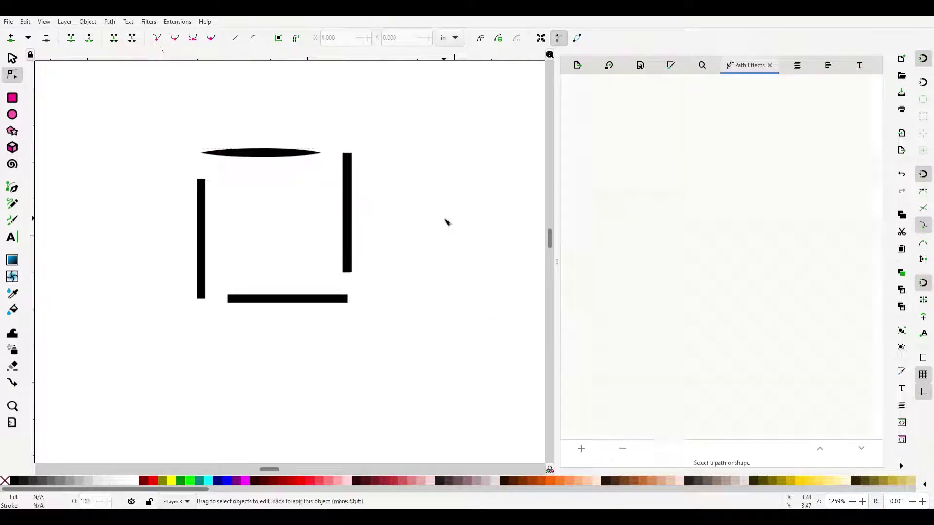
key(BackSpace)
text(5)
key(Return)
key(Tab)
text(0.75)
key(Return)
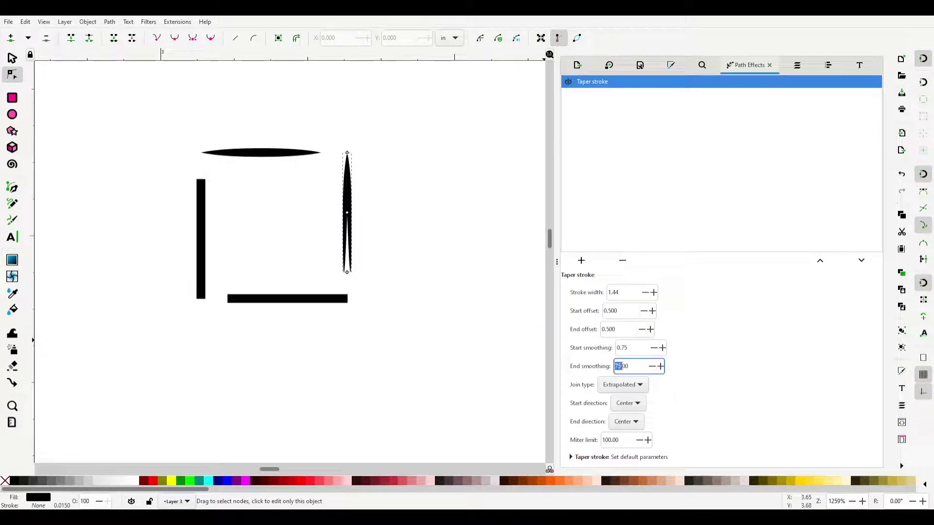
Taper the left bar with 0.75 end smoothing and a 0.5 start offset
click(435, 254)
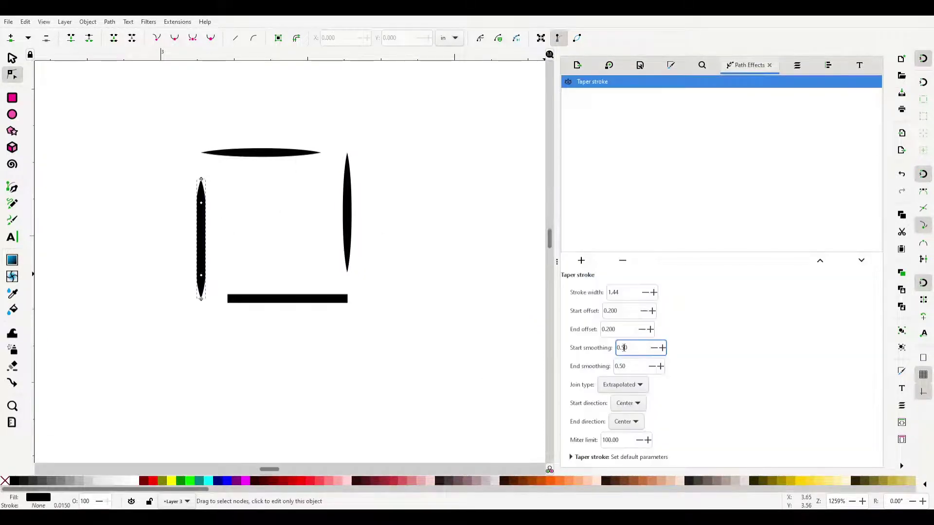
key(Tab)
text(0.75)
click(620, 311)
text(0.5)
key(Return)
Taper the bottom bar with 0.5 start and end offsets and adjusted smoothing
click(612, 329)
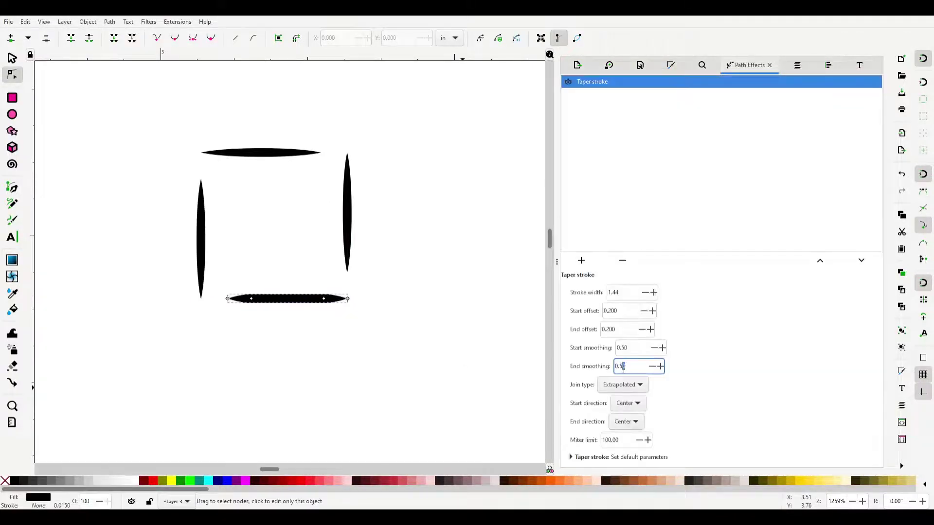
text(5)
triple_click(624, 348)
text(5)
triple_click(612, 330)
text(0.5)
double_click(613, 310)
click(144, 94)
Rotate the four-bar square 45° into a diamond
key(s)
drag(144, 93, 437, 362)
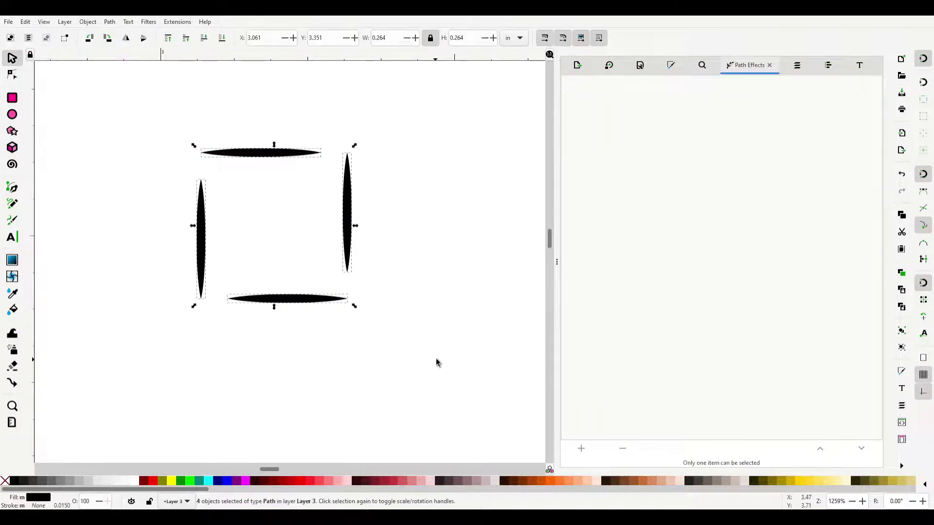
click(287, 298)
drag(354, 147, 366, 218)
scroll(367, 218, down, 4)
mouse_move(214, 185)
mouse_down()
mouse_move(281, 258)
mouse_move(71, 235)
mouse_up()
click(360, 232)
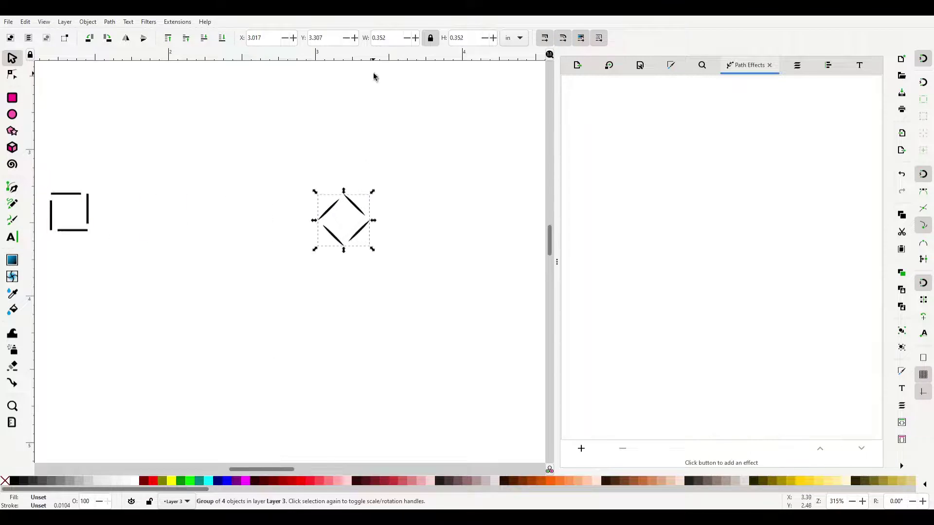
Duplicate the diamond, set the copy's Y to 3.659 and shift it diagonally right
key(ctrl+v)
key(ctrl+z)
key(ctrl+d)
triple_click(319, 37)
text(3.659)
key(Return)
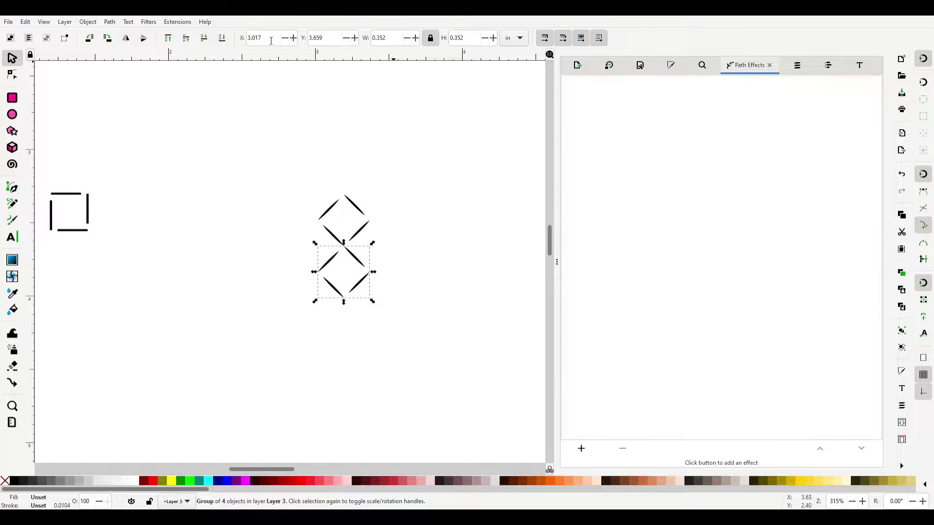
drag(366, 268, 419, 269)
Duplicate both diamonds and offset the copies by 3.659 and ±0.352 in
drag(313, 157, 464, 354)
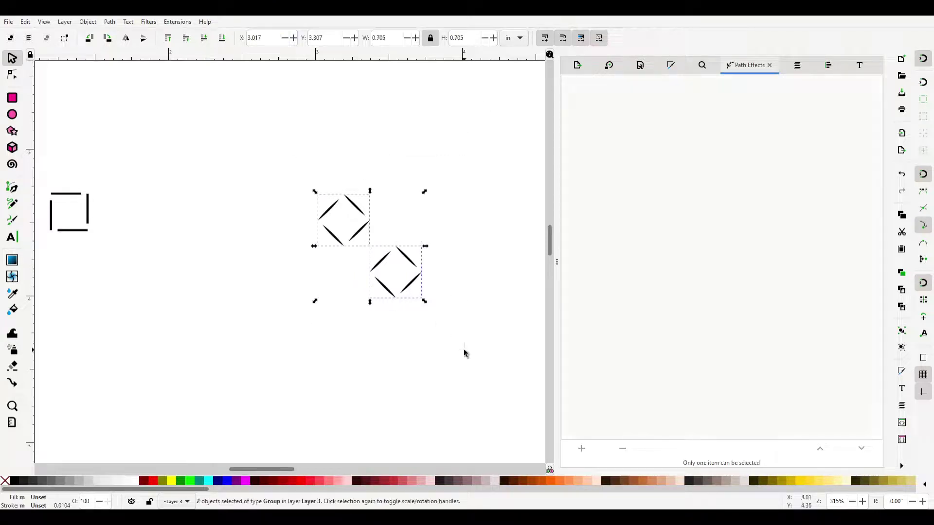
key(ctrl+a)
text(3.659)
key(Return)
text(0.352)
key(Return)
key(Return)
text(-0.352)
Duplicate three diamonds and move the copies to Y 4.011, then down 0.704 in
key(Return)
key(Escape)
mouse_move(234, 105)
mouse_down()
mouse_move(483, 306)
mouse_move(293, 285)
mouse_up()
key(ctrl+d)
click(328, 35)
text(4.011)
key(Return)
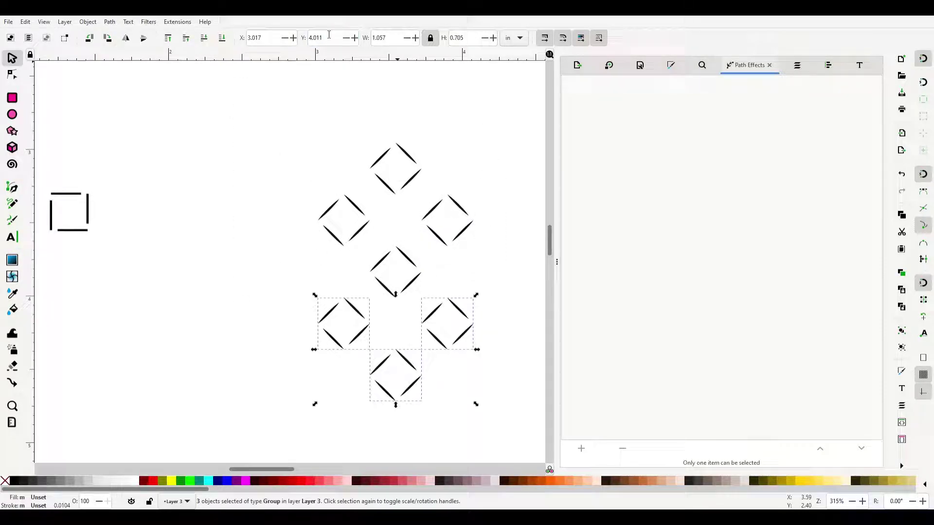
click(328, 36)
text(+0.704)
Move the whole diamond column onto the page's top-left edge
key(Return)
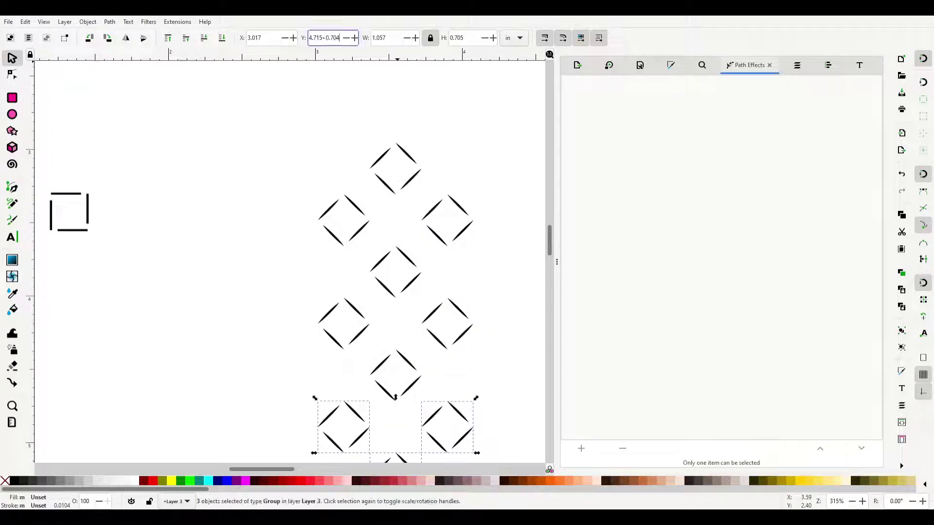
key(5)
key(ctrl+a)
mouse_move(491, 305)
mouse_down()
mouse_move(392, 206)
mouse_move(348, 192)
mouse_up()
Duplicate the bottom diamonds down the left edge in +0.704 Y steps
click(415, 197)
text(0.704)
key(Return)
click(330, 36)
text(+0.704)
key(Return)
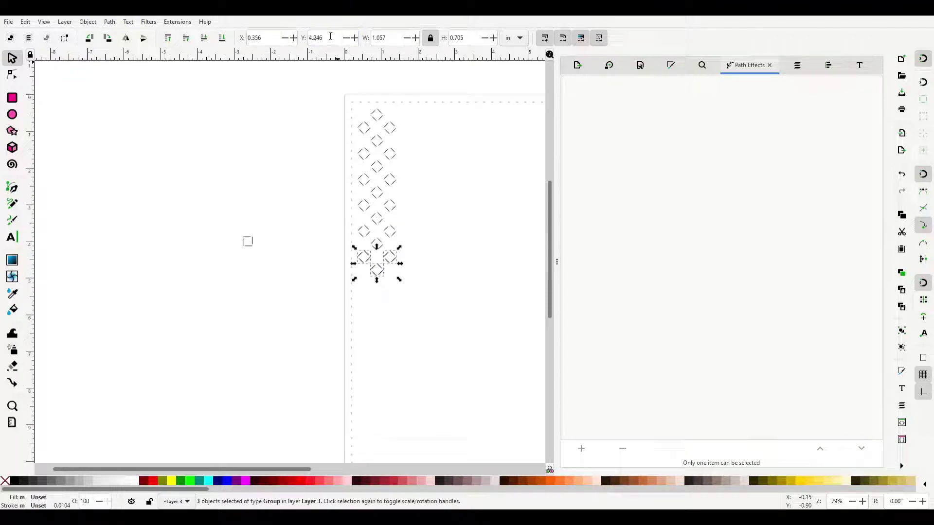
text(0.704)
key(Return)
text(+0.704)
key(Return)
text(+0.704)
key(Return)
text(0.704)
Continue the left diamond column with +0.704 Y offsets down to the page bottom
key(Return)
text(+0.704)
key(Return)
text(+0.704)
key(Return)
scroll(379, 69, down, 5)
text(+0.704)
key(Return)
text(+0.704)
key(Return)
key(Escape)
scroll(444, 356, up, 10)
Start a top row from the top three diamonds, duplicating with +0.705 X offsets
key(ctrl+a)
key(Escape)
drag(363, 215, 411, 245)
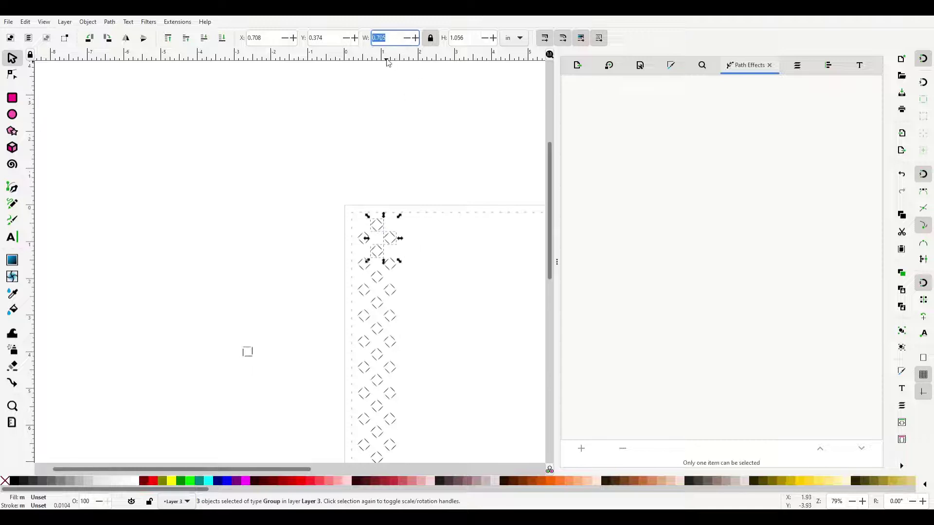
click(274, 41)
text(+0.705)
key(Return)
key(ctrl+d)
text(+0.705)
key(Return)
key(ctrl+d)
text(+0.705)
key(Return)
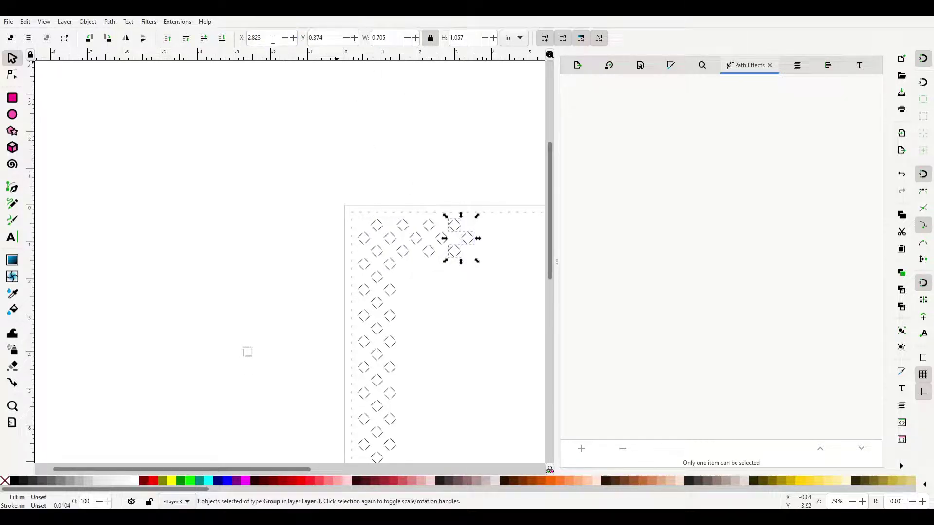
key(5)
Extend the top row across the page with more +0.705 X-offset duplicates
key(ctrl+d)
click(274, 37)
text(+0.705)
key(Return)
key(Return)
key(ctrl+d)
text(+0.705)
key(Return)
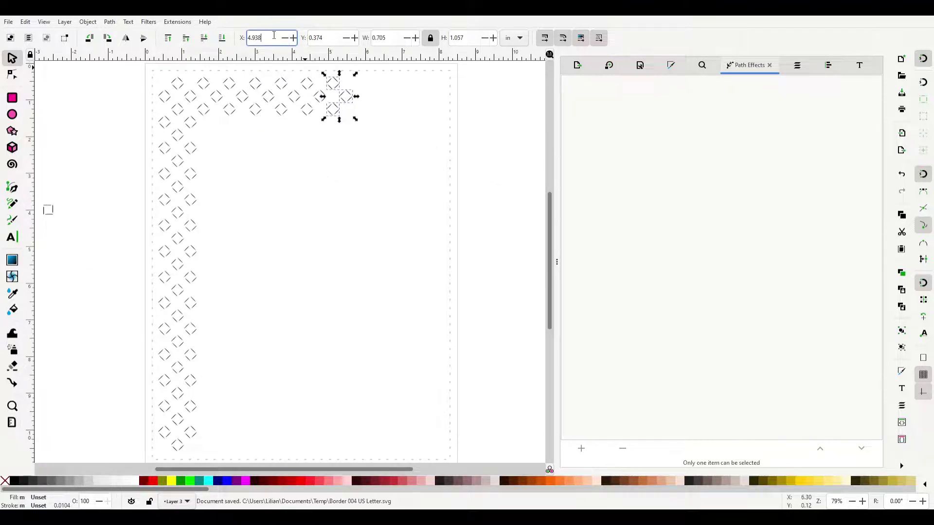
key(ctrl+d)
click(266, 37)
text(+0.705)
key(Return)
key(Return)
key(ctrl+d)
click(265, 36)
text(+0.705)
key(Return)
key(ctrl+d)
click(266, 37)
text(+0.705)
key(Return)
click(358, 154)
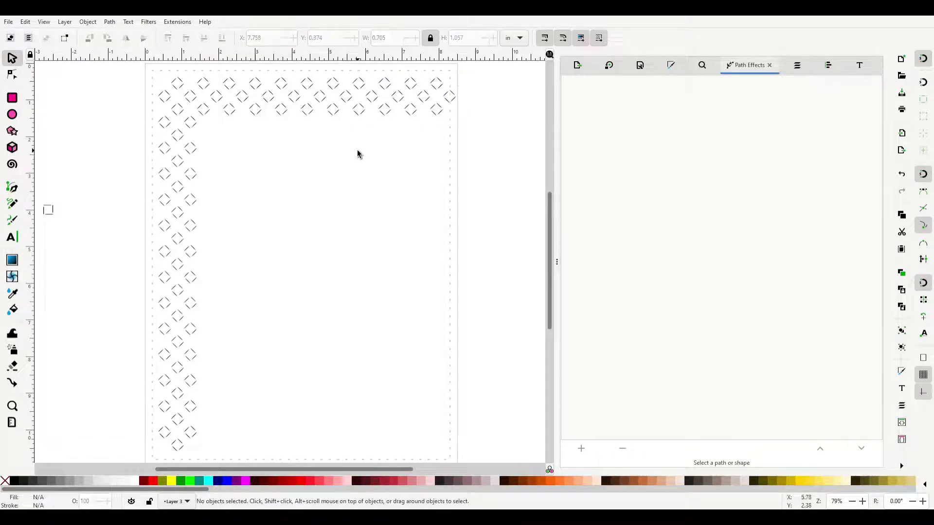
Align the diamond column with the top row's last diamond to form the right edge
drag(150, 111, 209, 459)
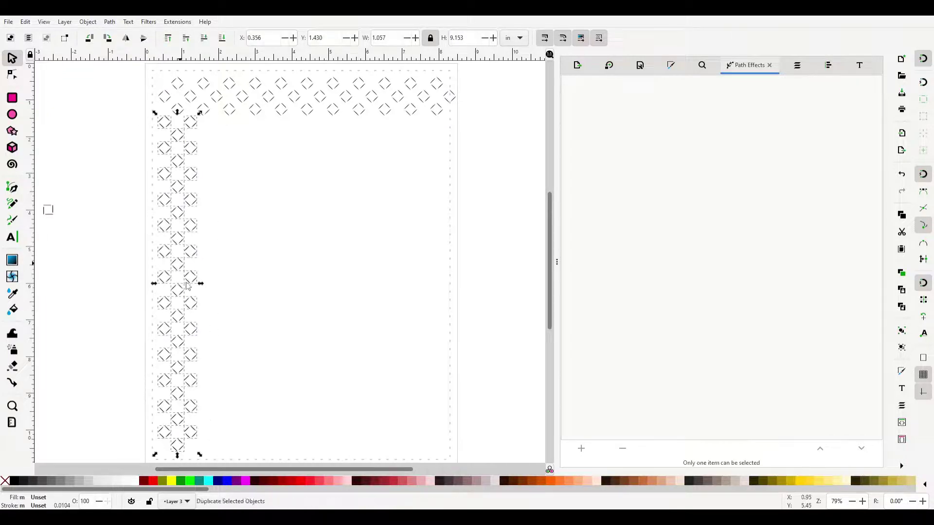
shift+click(427, 102)
key(ctrl+shift+a)
click(807, 110)
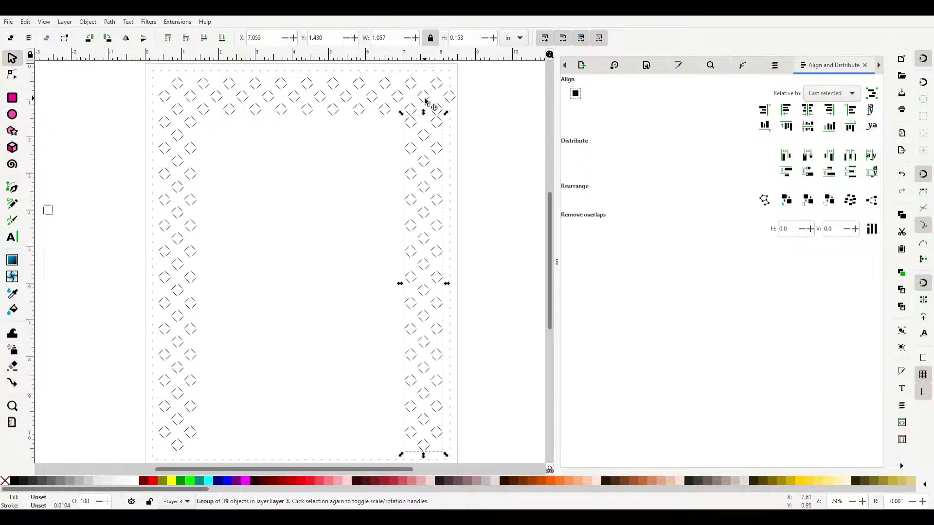
click(809, 112)
click(495, 228)
Place the bottom-row diamonds at X positions 1.413 and 2.118
scroll(225, 350, down, 2)
scroll(184, 417, up, 2)
drag(184, 417, 186, 452)
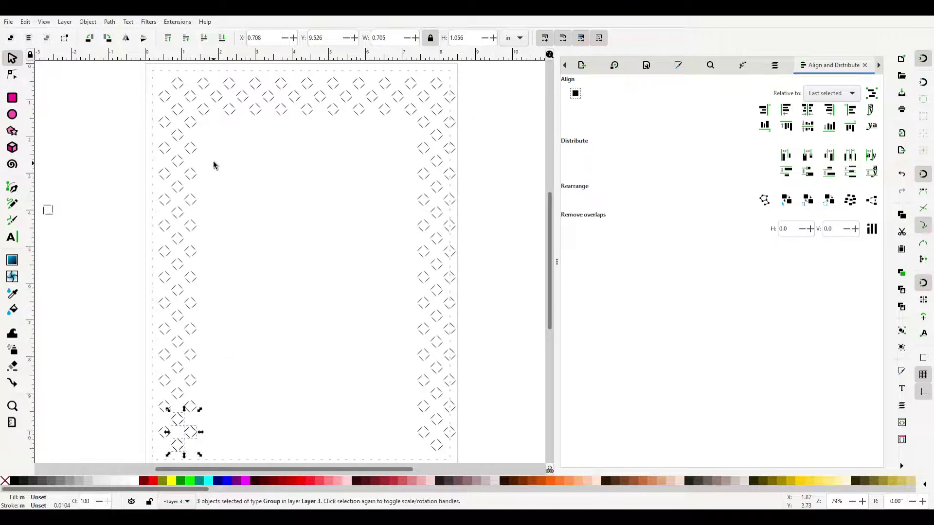
triple_click(272, 37)
text(1.413)
key(Return)
triple_click(271, 37)
text(2.118)
key(Return)
Fill the rest of the bottom row with diamond copies offset +0.705 in X
key(Return)
click(271, 37)
text(+0.705)
key(Return)
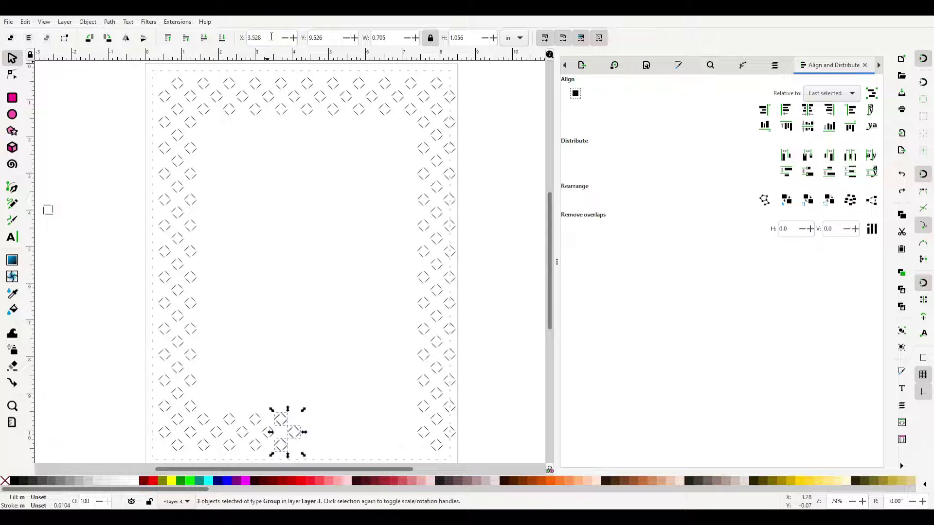
key(Return)
text(+0.705)
key(Return)
text(+0.705)
key(Return)
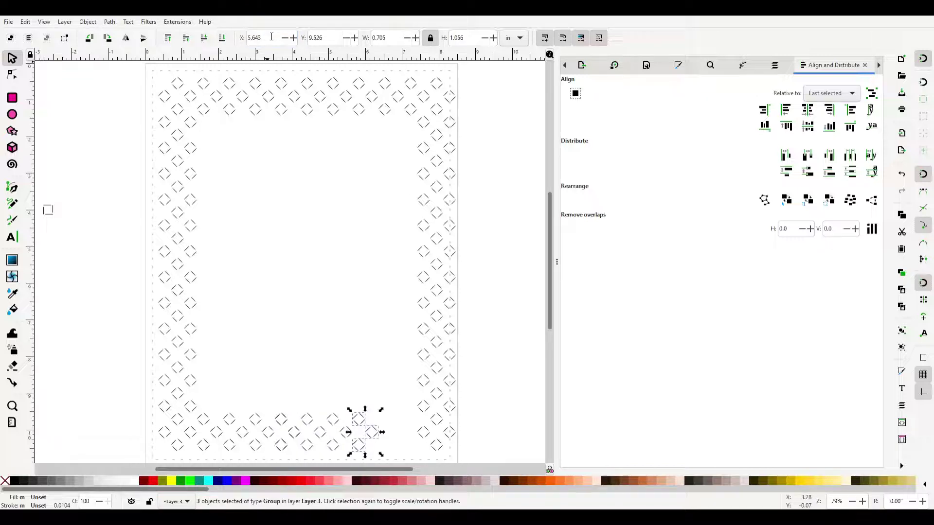
key(Return)
text(+0.705)
key(Return)
key(Escape)
scroll(484, 392, down, 2)
Fit the page in view and select the diamond border group
key(5)
click(157, 77)
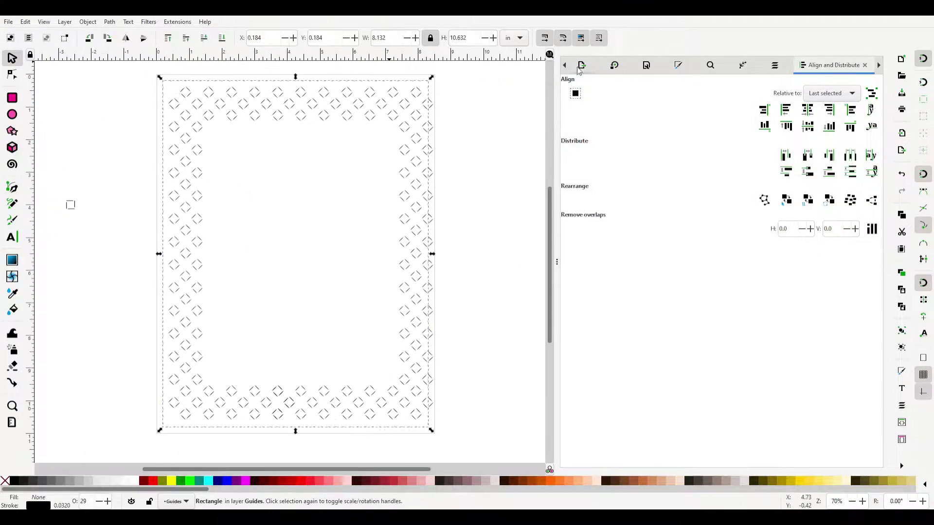
key(ctrl+shift+l)
key(Escape)
click(423, 412)
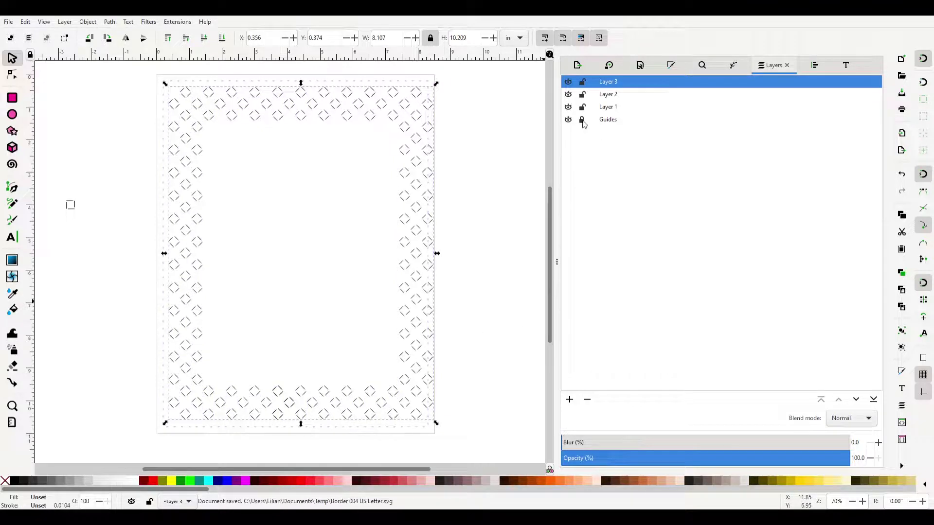
click(603, 120)
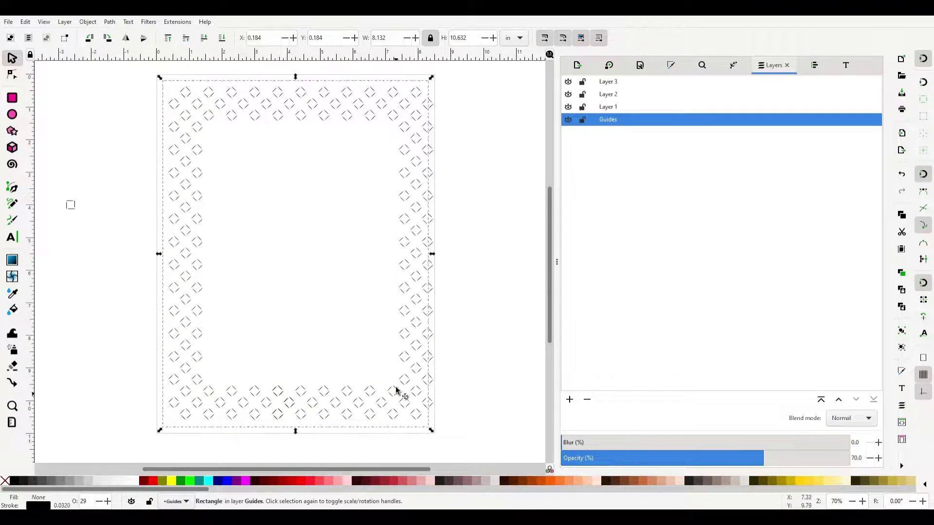
click(419, 150)
Set the border width to 8 in and centre it relative to the page
triple_click(384, 37)
text(8)
key(Return)
key(ctrl+shift+a)
click(807, 110)
click(807, 126)
click(492, 320)
Set the border height to 10 in and re-centre it on the page
key(ctrl+shift+l)
click(422, 108)
triple_click(467, 38)
text(10)
key(Return)
key(ctrl+shift+a)
click(807, 109)
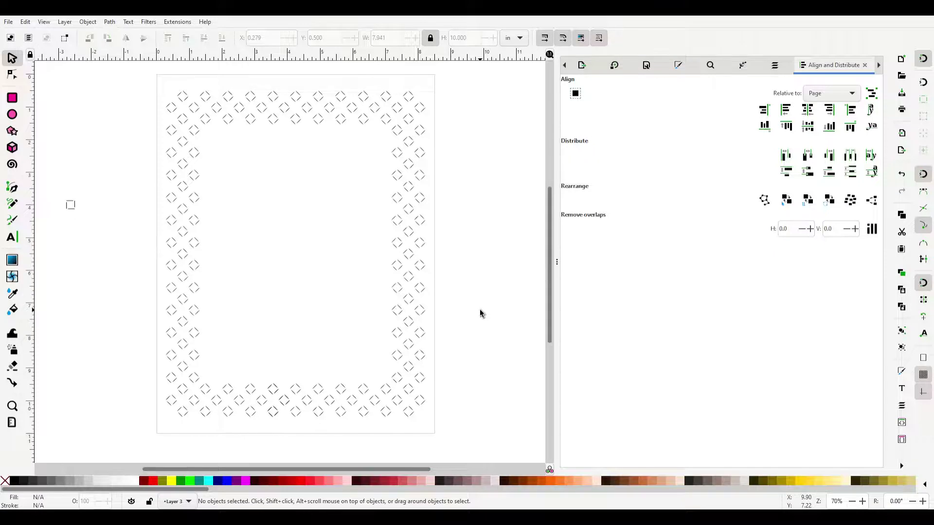
click(250, 119)
Draw a rectangle inside the border, set its size value to 7.941, and shift it up-left
key(r)
drag(256, 155, 408, 337)
text(0)
triple_click(41, 38)
text(7.941)
key(Return)
click(13, 58)
drag(300, 157, 269, 141)
scroll(483, 288, up, 2)
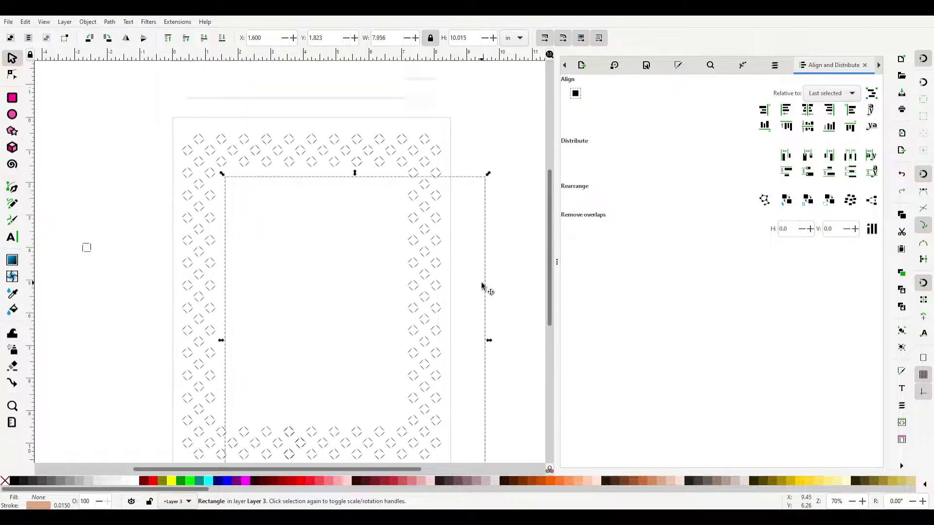
Resize the rectangle's height to 8.012 and centre it on the page
key(r)
triple_click(46, 39)
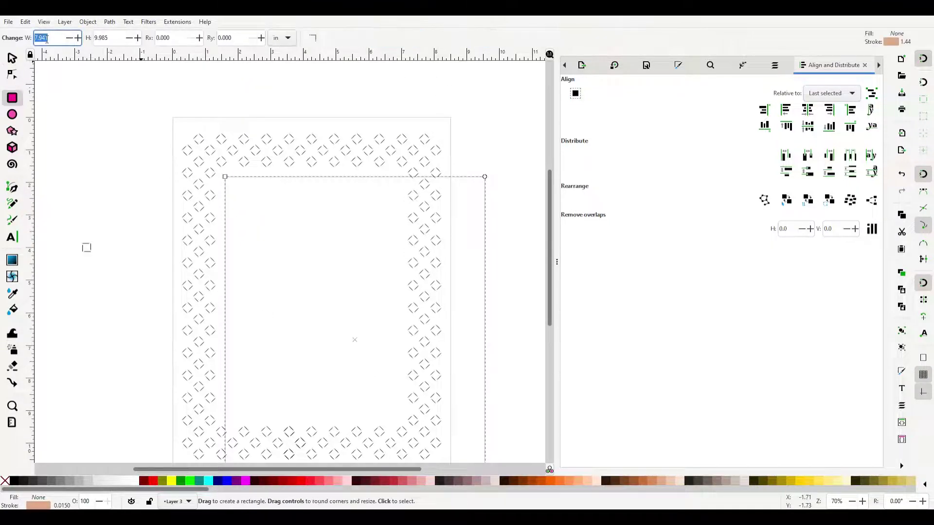
key(s)
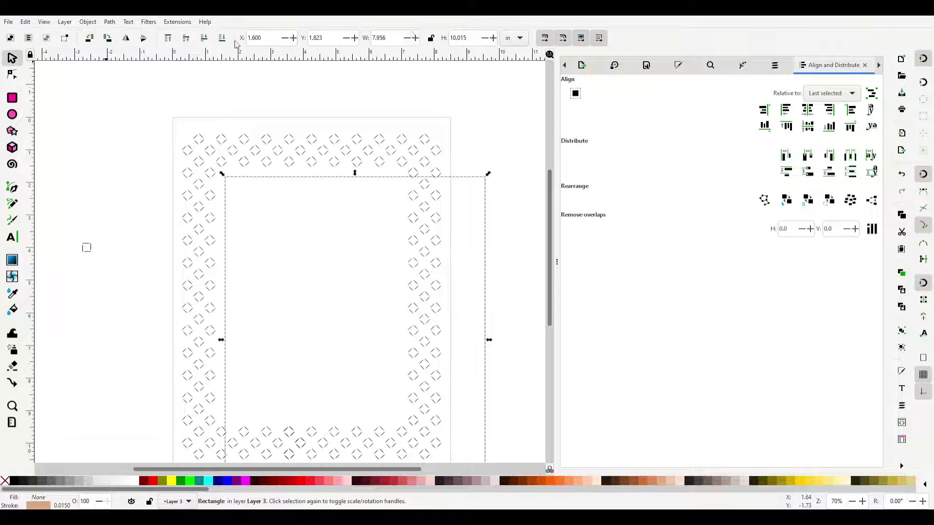
triple_click(471, 37)
text(8.012)
key(Return)
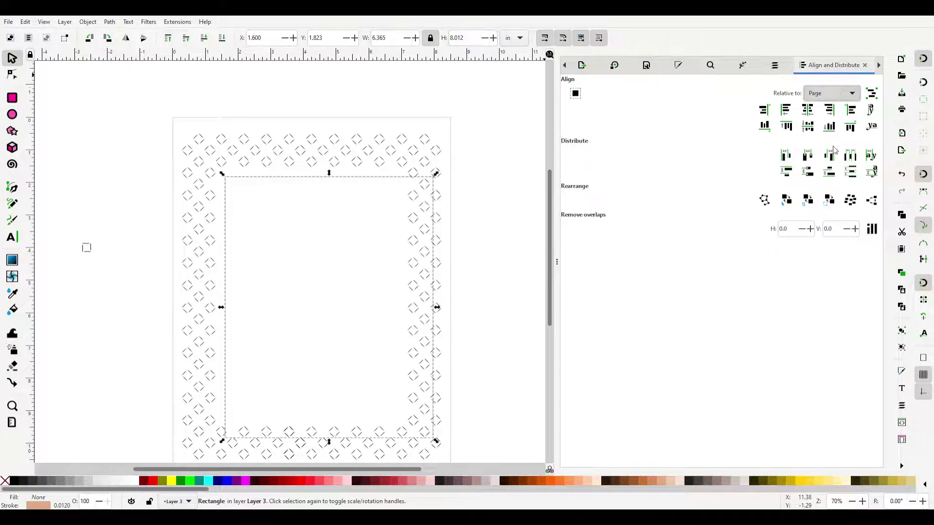
click(807, 110)
click(807, 126)
key(ctrl+z)
key(ctrl+z)
key(ctrl+z)
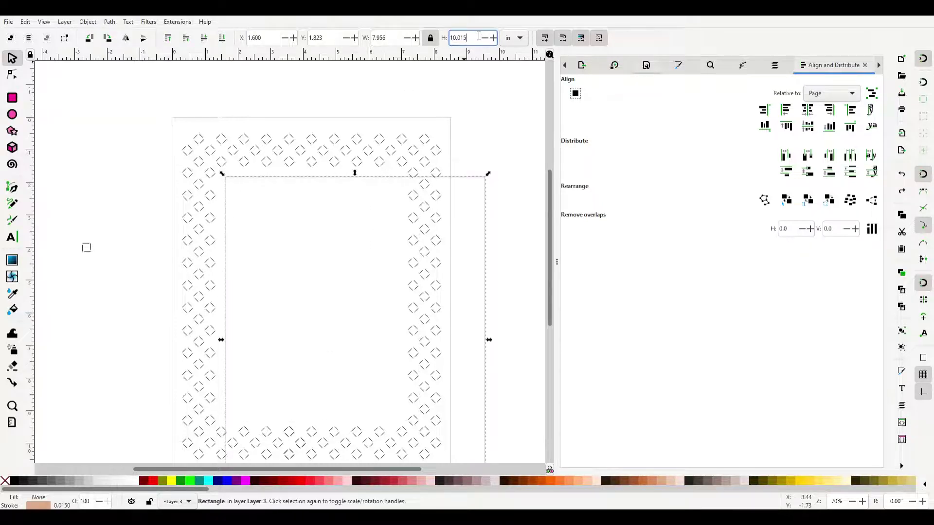
key(ctrl+shift+z)
Stretch the rectangle's top and bottom edges to sit just inside the border
click(477, 290)
click(313, 180)
drag(312, 179, 310, 174)
drag(312, 411, 316, 421)
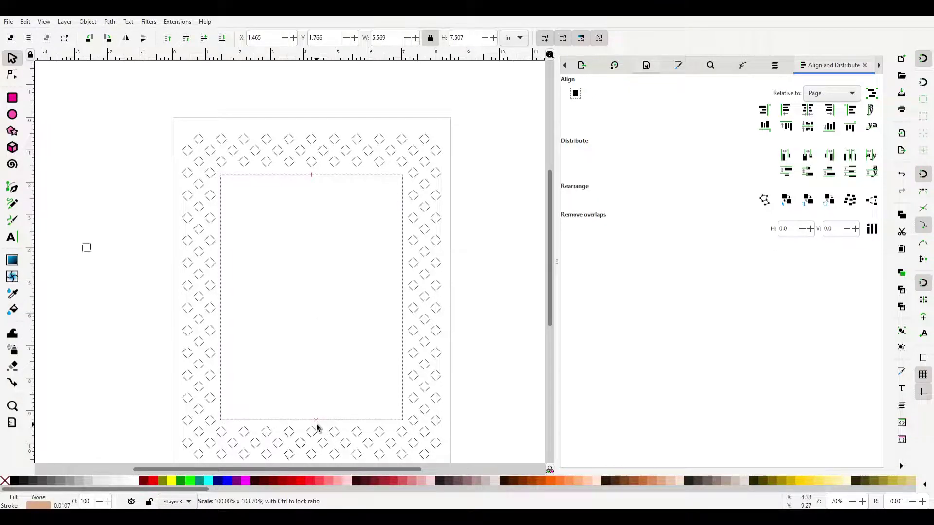
click(493, 333)
Give the inner rectangle a black stroke 0.02 in wide
click(404, 175)
click(678, 64)
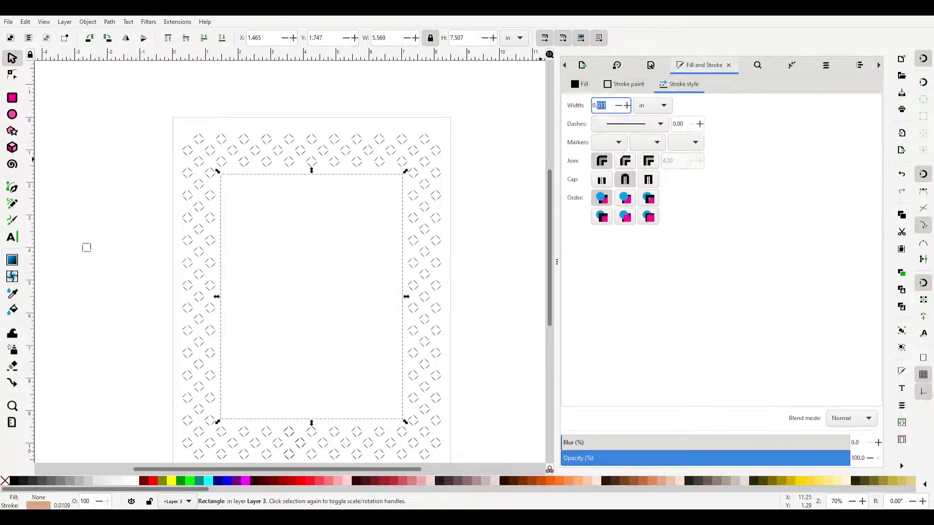
shift+click(21, 480)
triple_click(599, 105)
text(0.02)
key(Return)
click(859, 64)
click(492, 257)
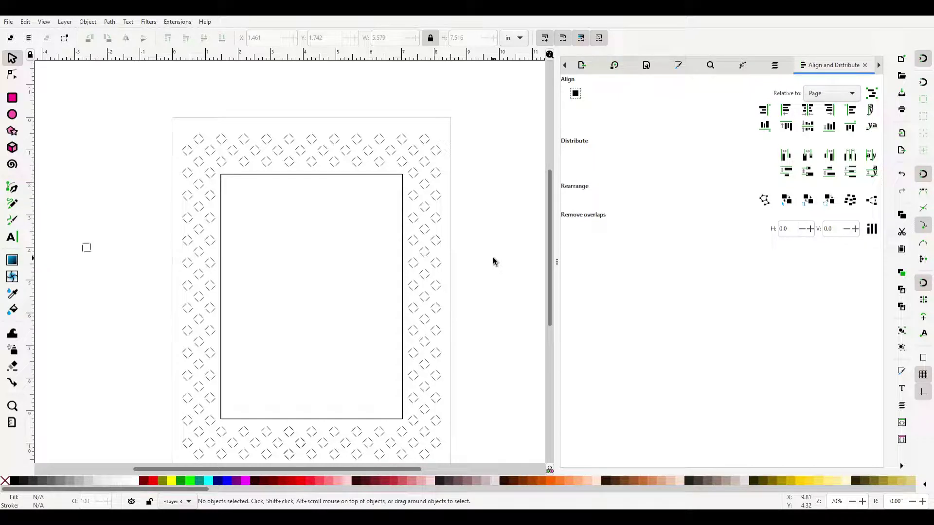
Draw two vertical lines 7 in tall, centred, then placed at the rectangle's left and right sides
key(b)
click(402, 174)
double_click(402, 418)
key(s)
shift+click(221, 229)
text(7)
key(Return)
click(807, 109)
drag(313, 229, 401, 239)
drag(309, 244, 222, 235)
Draw a horizontal line along the rectangle's bottom edge and select it with another line
click(221, 238)
key(b)
click(220, 418)
click(405, 419)
key(Return)
key(s)
shift+click(296, 182)
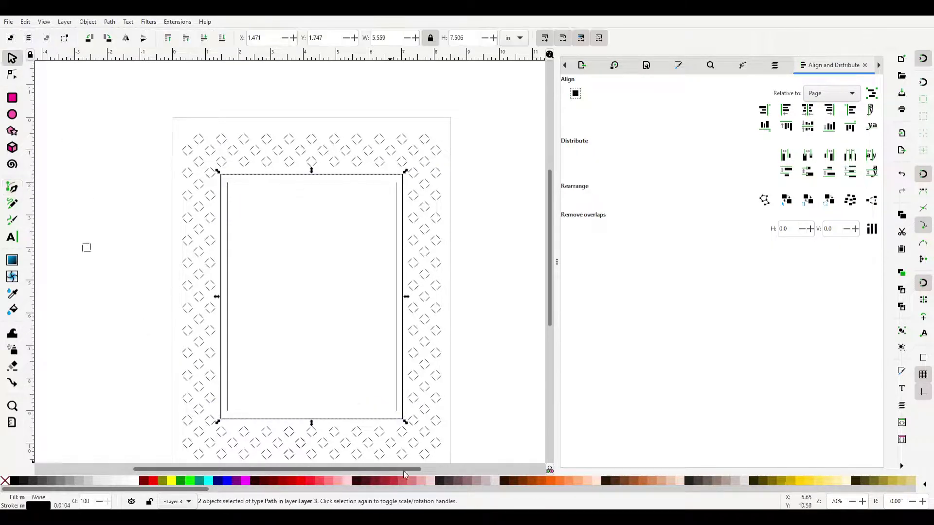
Set the selected lines' stroke width to 0.02 in and save the document
click(678, 65)
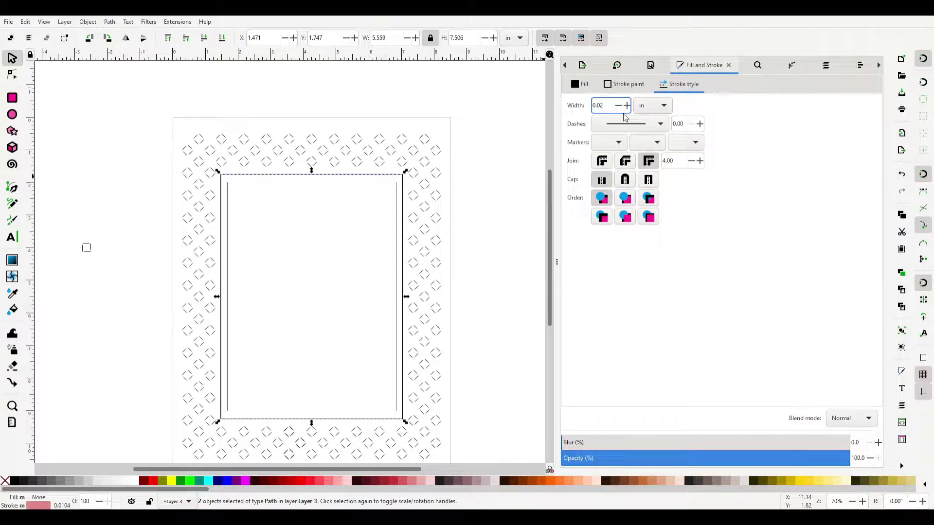
key(Return)
key(Escape)
key(ctrl+s)
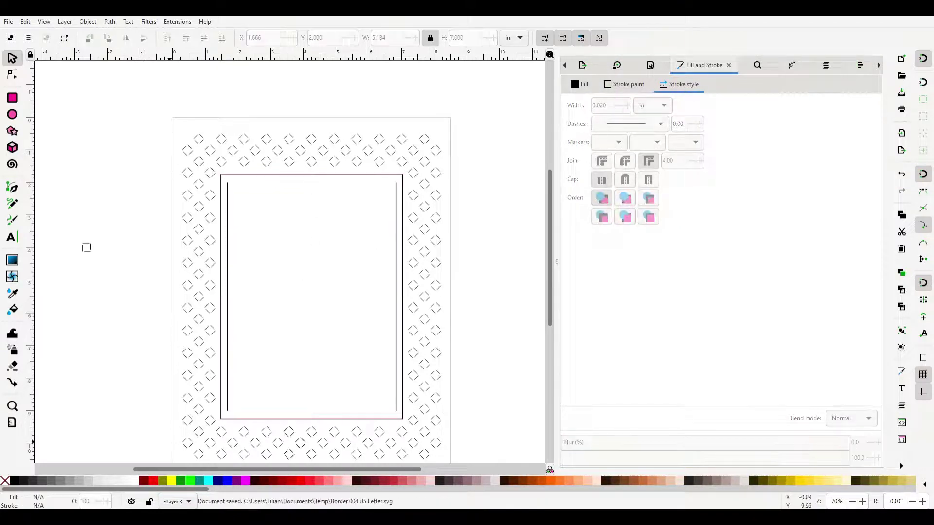
Shrink the top and bottom lines to 90 percent and move them down into the frame
click(229, 214)
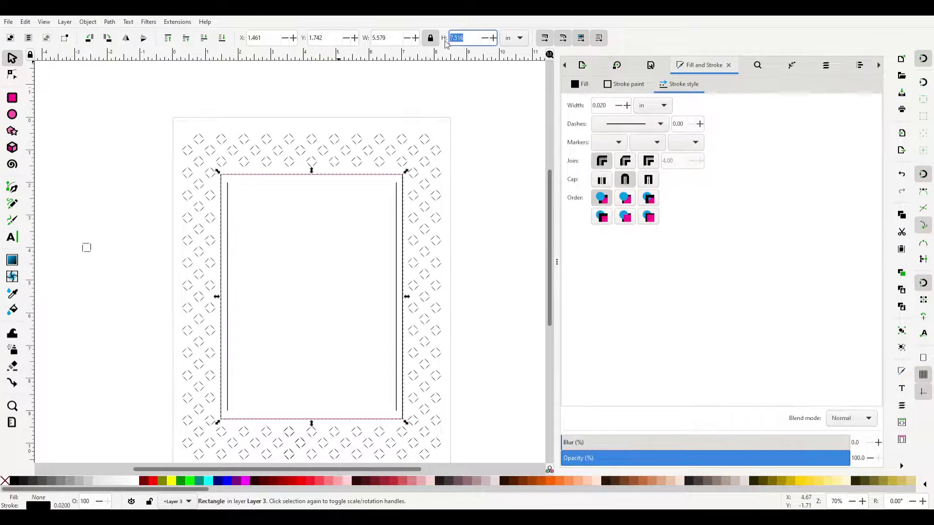
click(227, 243)
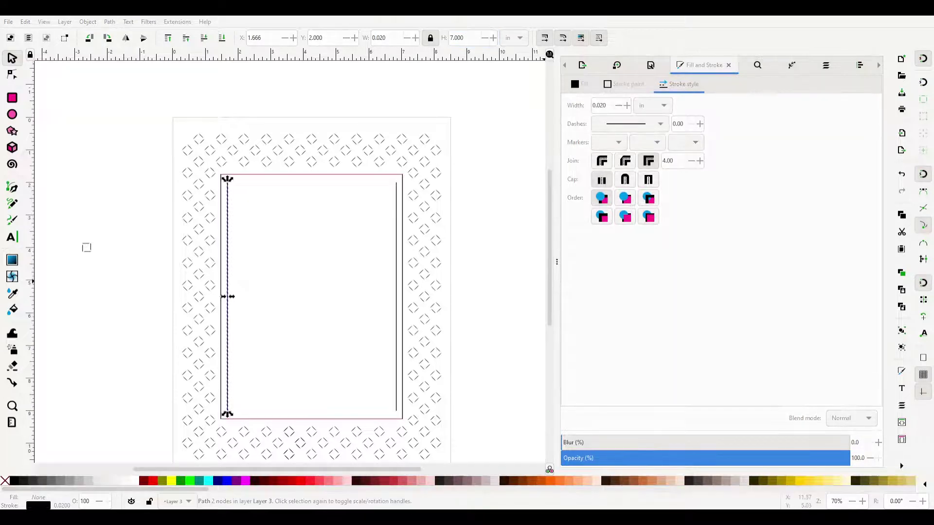
click(222, 202)
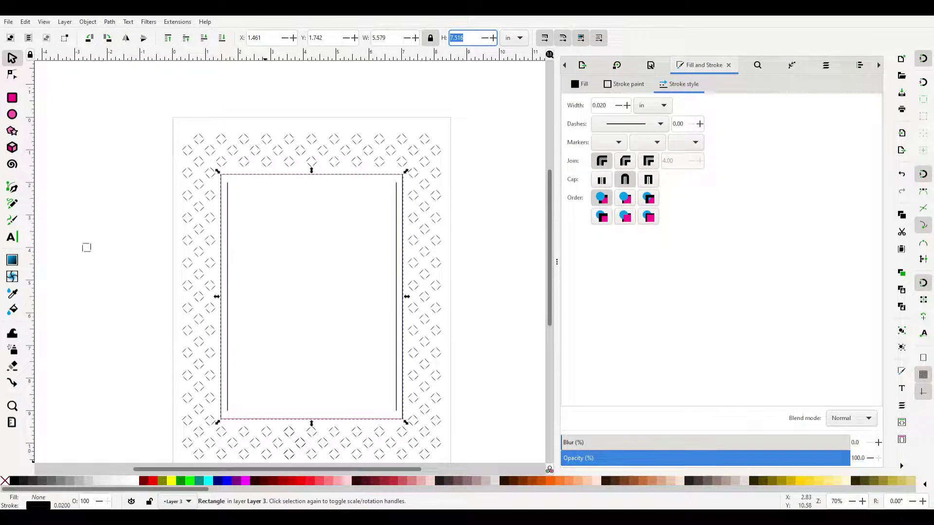
click(340, 419)
key(Return)
key(ctrl+shift+l)
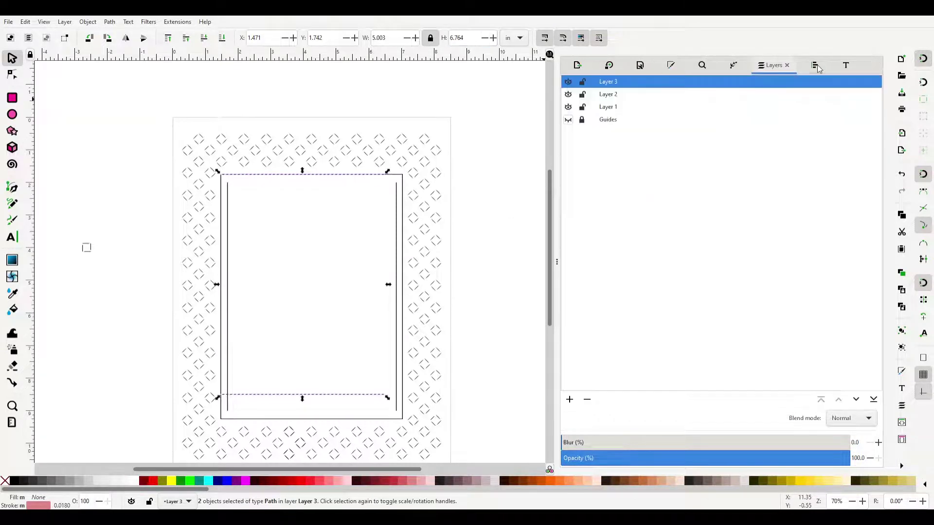
key(ctrl+shift+a)
mouse_move(364, 397)
mouse_down()
mouse_move(363, 414)
mouse_move(371, 410)
mouse_up()
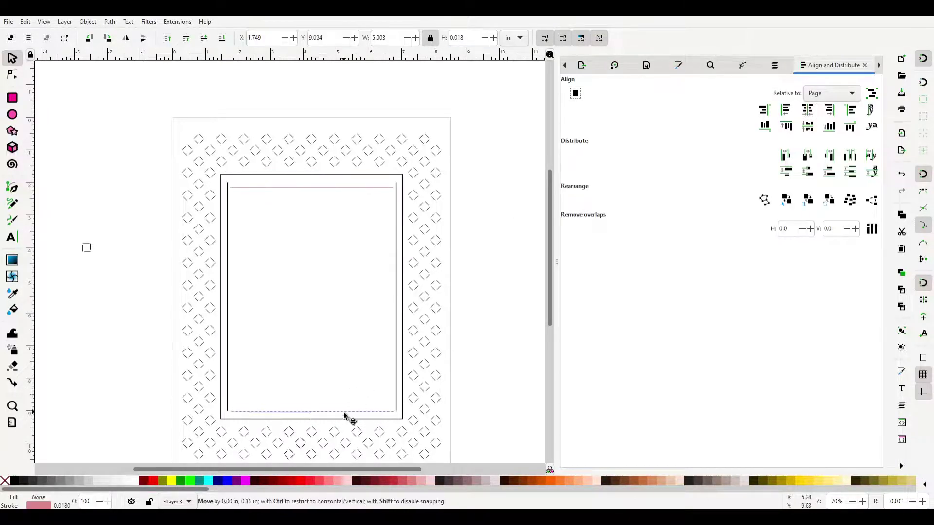
Save, then move the top and bottom lines onto the frame's top and bottom edges
click(223, 375)
key(Tab)
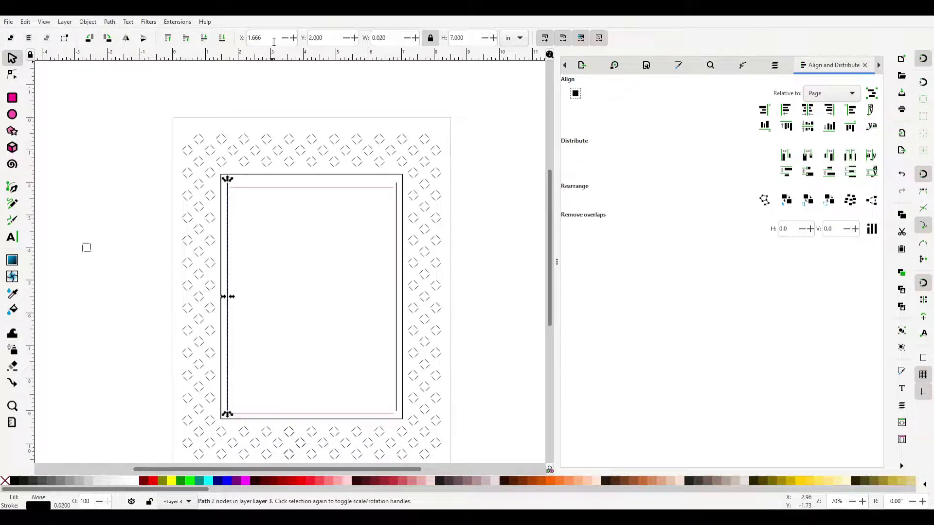
key(shift+Tab)
key(ctrl+s)
drag(311, 187, 311, 174)
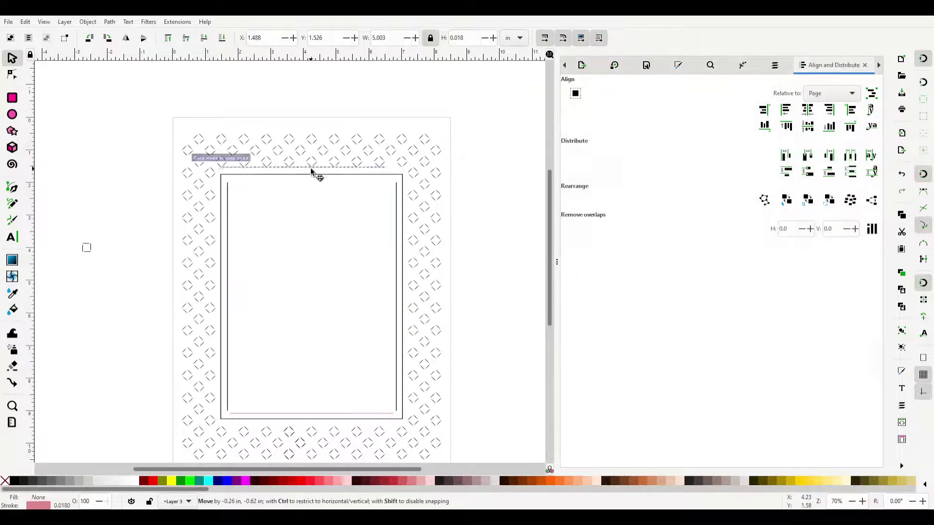
drag(277, 413, 277, 419)
key(Return)
Move the top line down by a +0.205 in vertical offset
click(312, 340)
click(312, 174)
click(333, 38)
text(+0.205)
key(Return)
Move the right line inside the frame and select all frame lines with the rectangle
drag(397, 299, 403, 299)
click(268, 37)
shift+click(378, 412)
shift+click(244, 181)
shift+click(330, 418)
key(ctrl+shift+f)
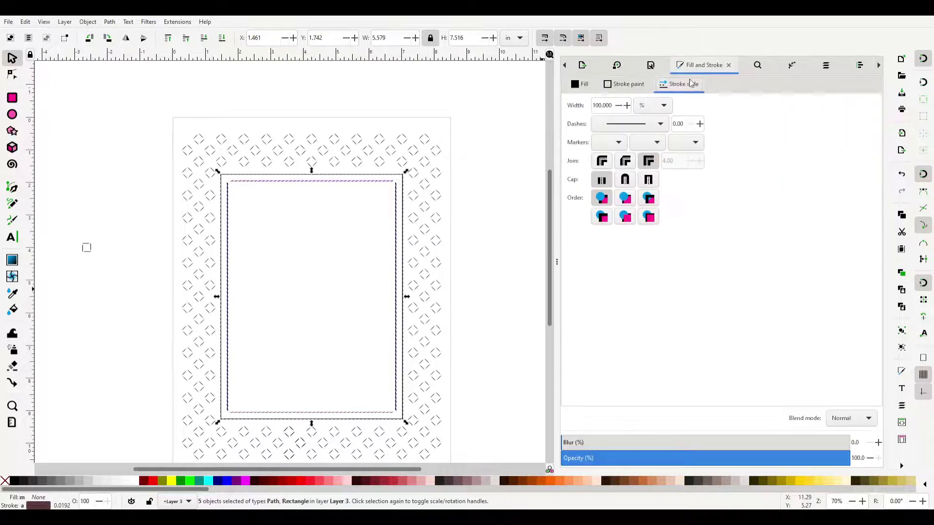
Set the top line's Taper stroke start and end offsets to 0.500
key(Escape)
click(291, 182)
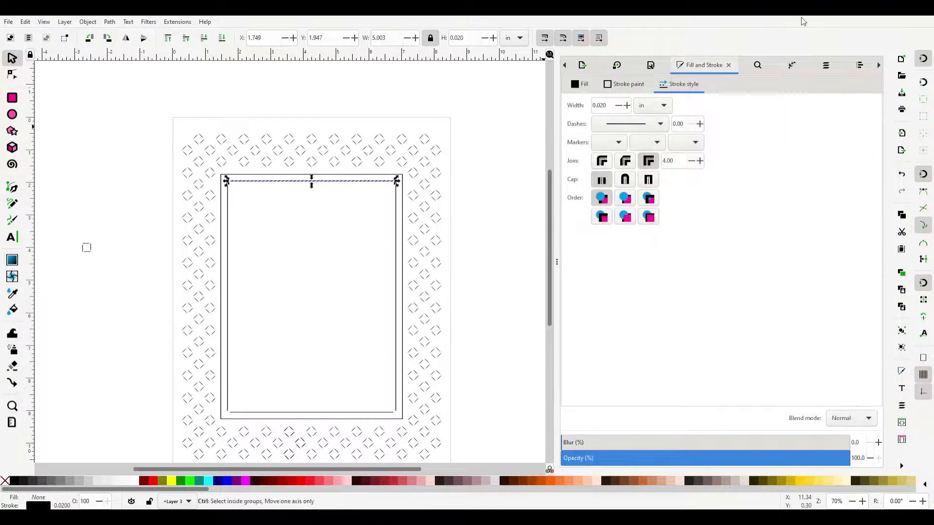
key(ctrl+shift+7)
double_click(613, 311)
text(500)
double_click(611, 329)
text(500)
key(Return)
text(0.75)
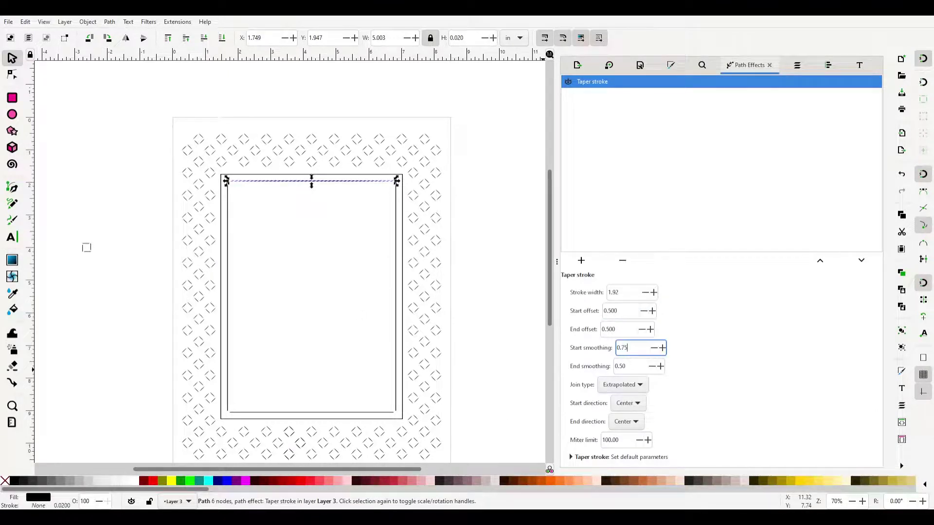
Give the bottom line a 0.500 taper offset and edit its start smoothing
click(313, 161)
key(Escape)
click(319, 413)
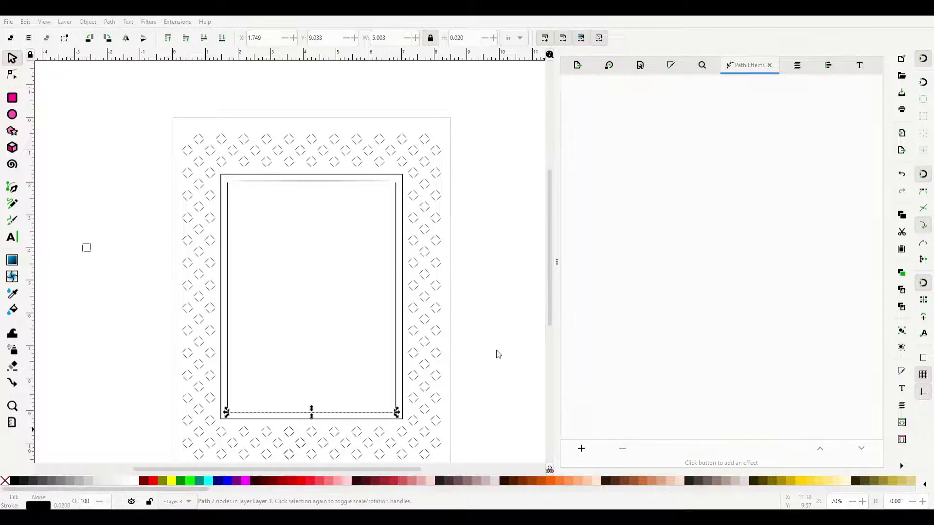
double_click(611, 329)
text(500)
click(614, 310)
double_click(623, 347)
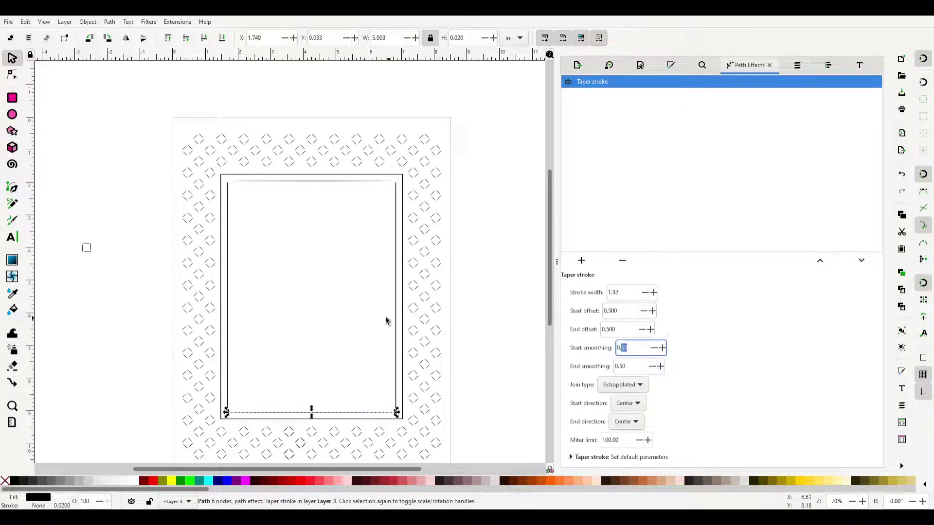
Set end smoothing on the vertical lines to 0.75, then review the finished frame
click(379, 326)
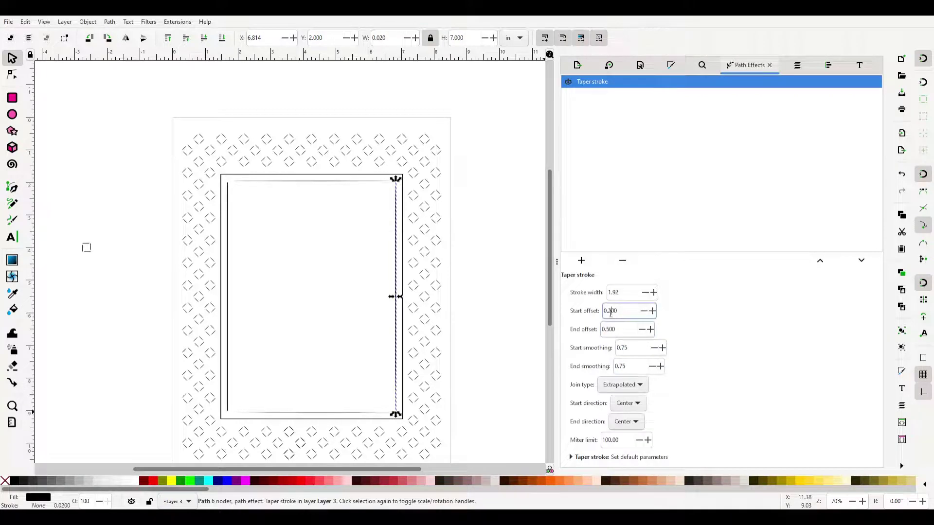
click(231, 337)
double_click(631, 365)
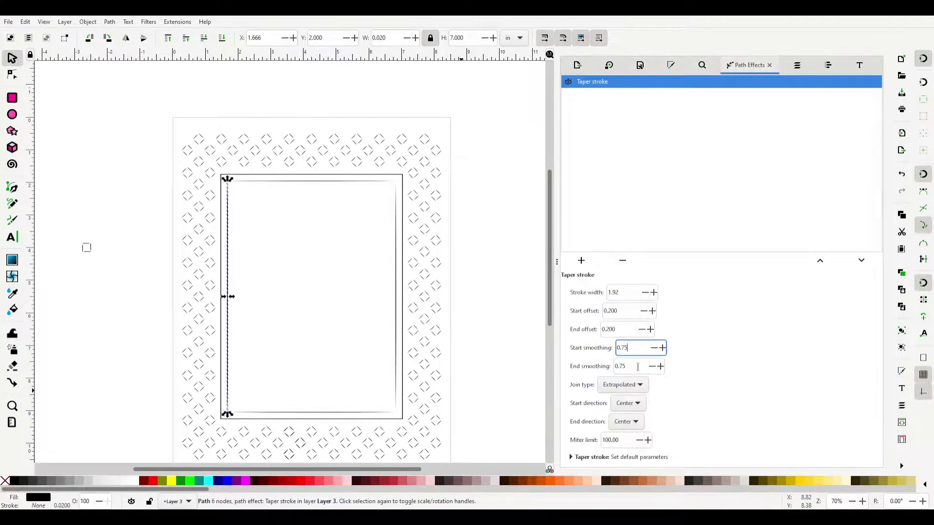
text(0.5)
click(474, 296)
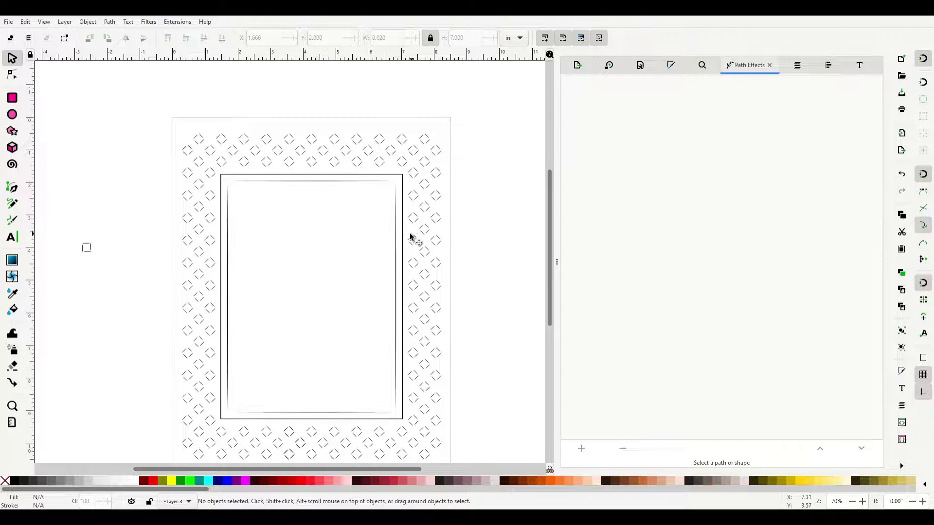
click(403, 263)
In Layer 1, move the top tapered line onto the guide rectangle's top edge, aligned to the page
key(ctrl+shift+l)
click(506, 323)
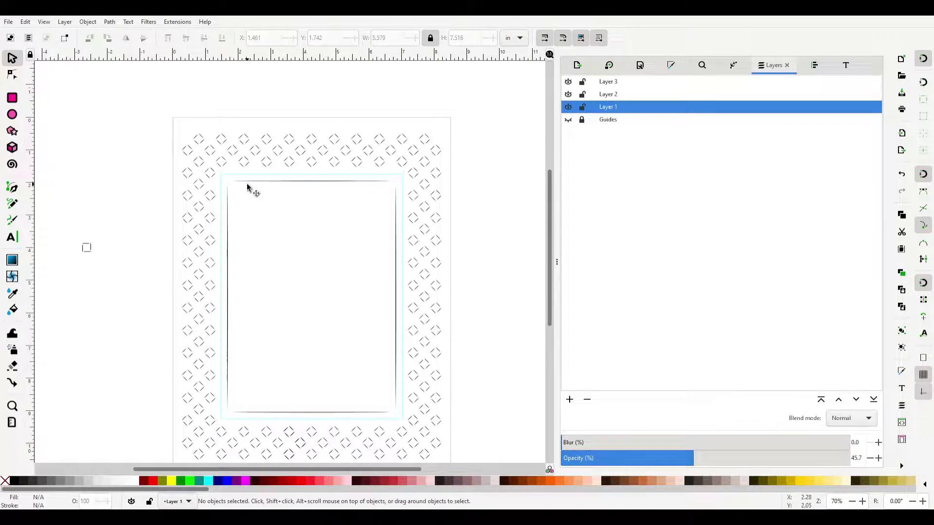
drag(297, 183, 292, 181)
shift+click(403, 262)
key(ctrl+shift+a)
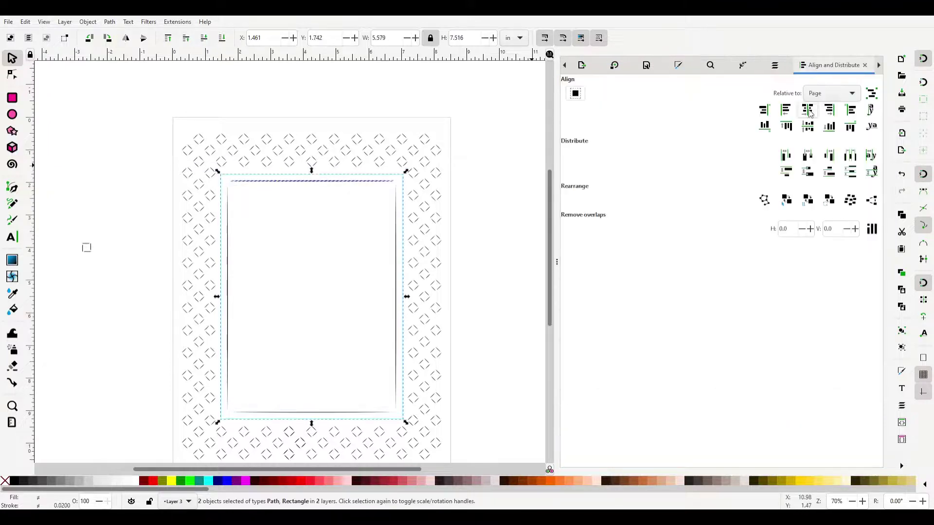
click(402, 180)
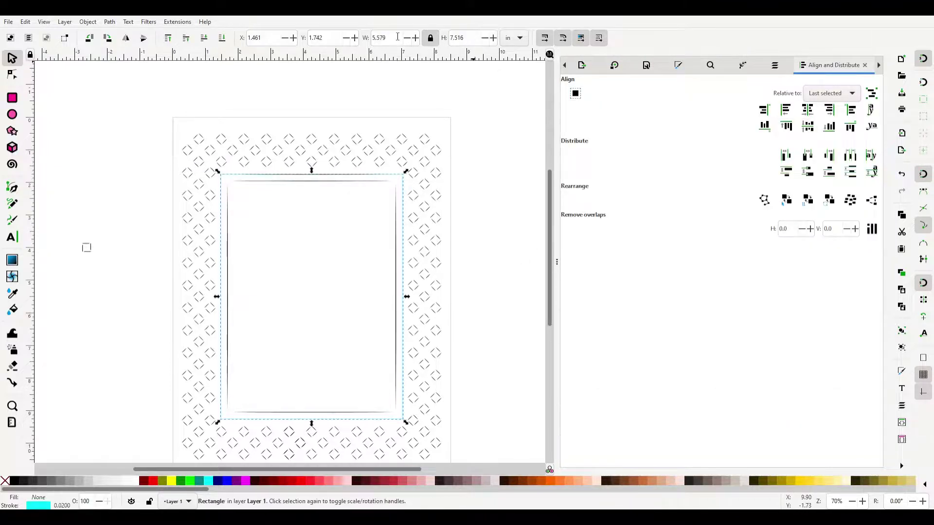
click(384, 180)
click(394, 38)
click(832, 93)
Stretch both vertical lines to 7.516 in to match the rectangle's height
click(442, 231)
click(395, 253)
shift+click(227, 258)
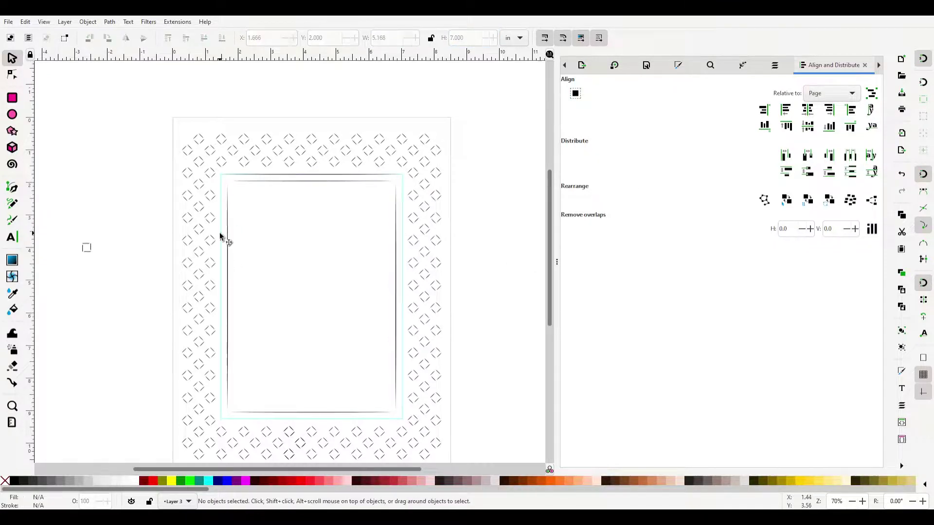
drag(311, 414, 311, 431)
click(394, 38)
shift+click(396, 302)
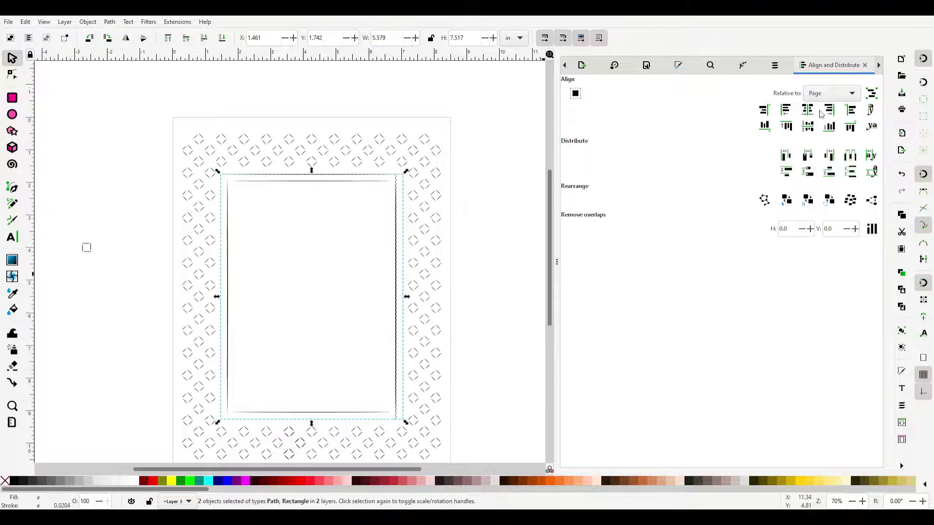
click(459, 282)
click(377, 181)
Hide Layer 1 and select a top frame line's width value for editing
key(ctrl+shift+l)
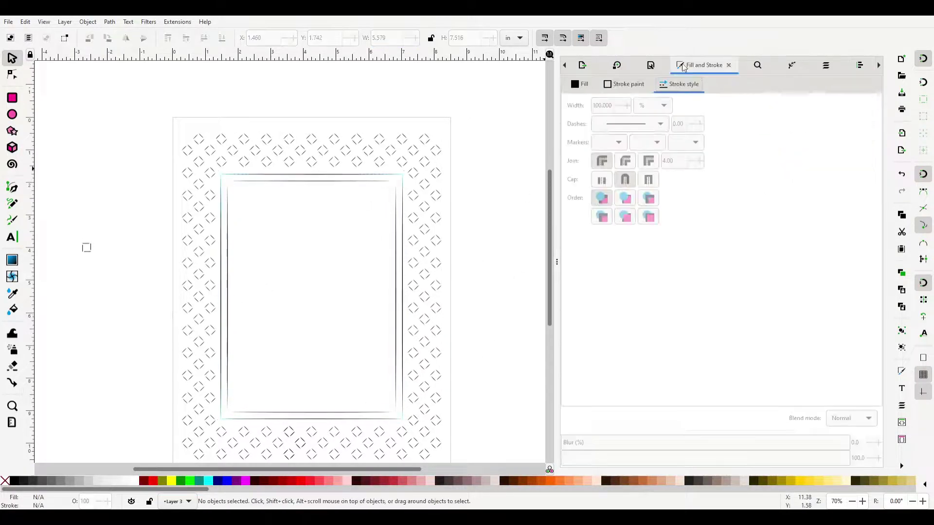
click(567, 106)
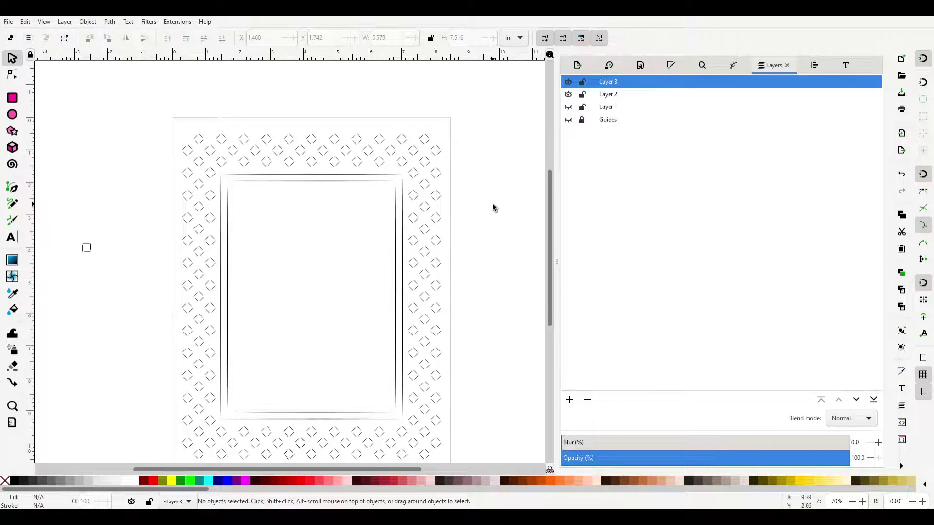
scroll(493, 208, down, 2)
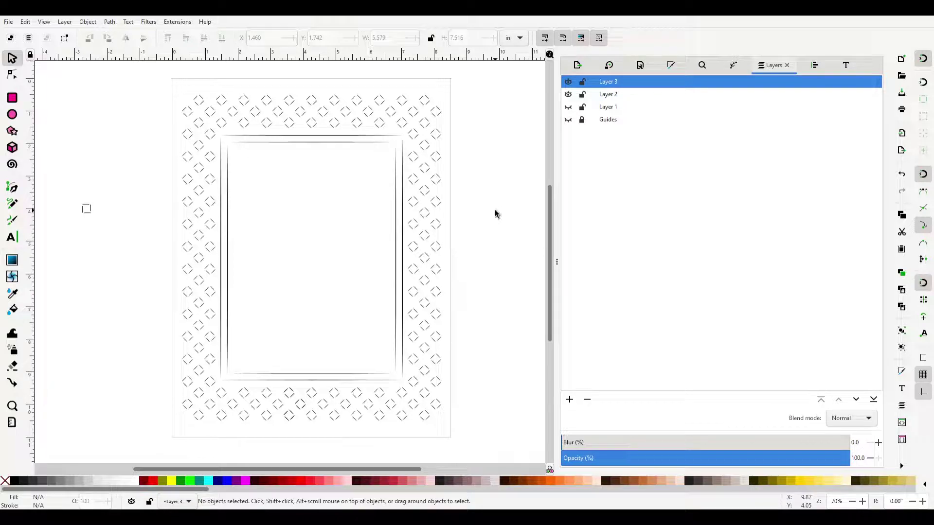
click(343, 136)
double_click(379, 38)
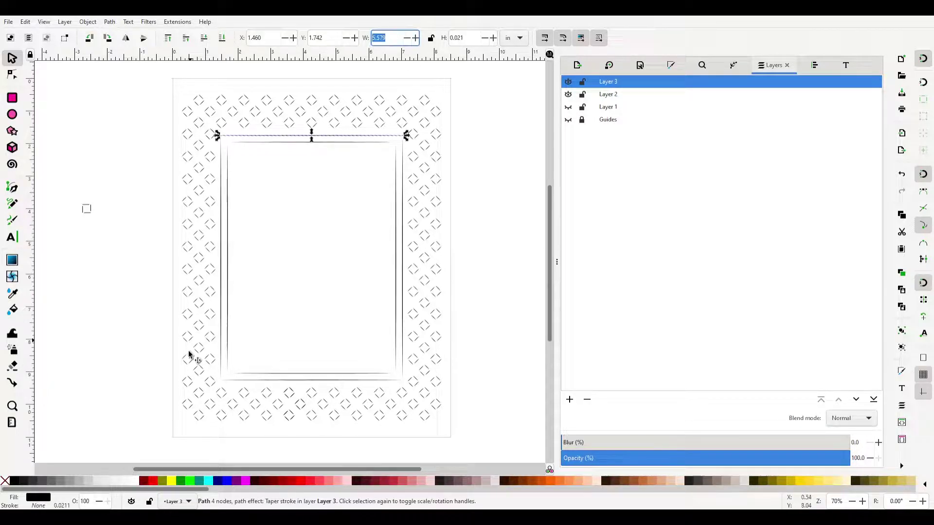
key(Tab)
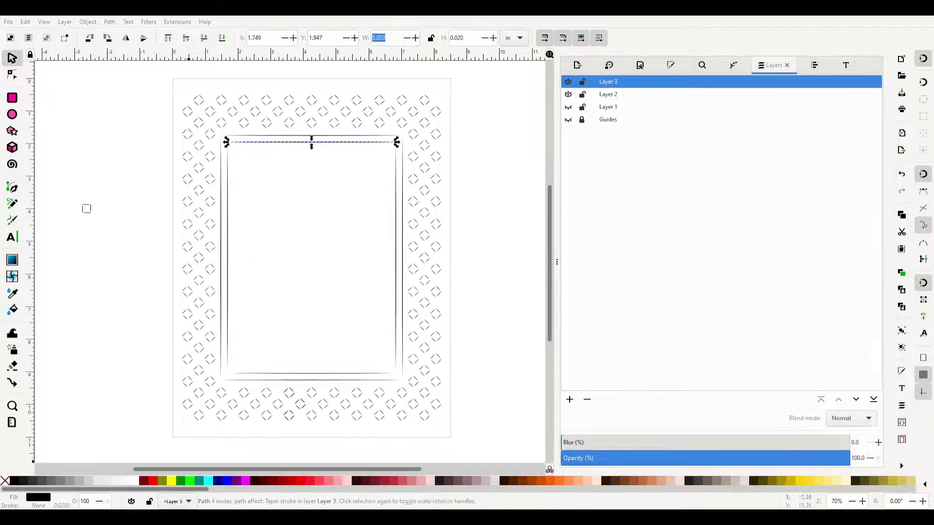
Set the top line's width to 4.427 in and centre it horizontally on the page
text(4.427)
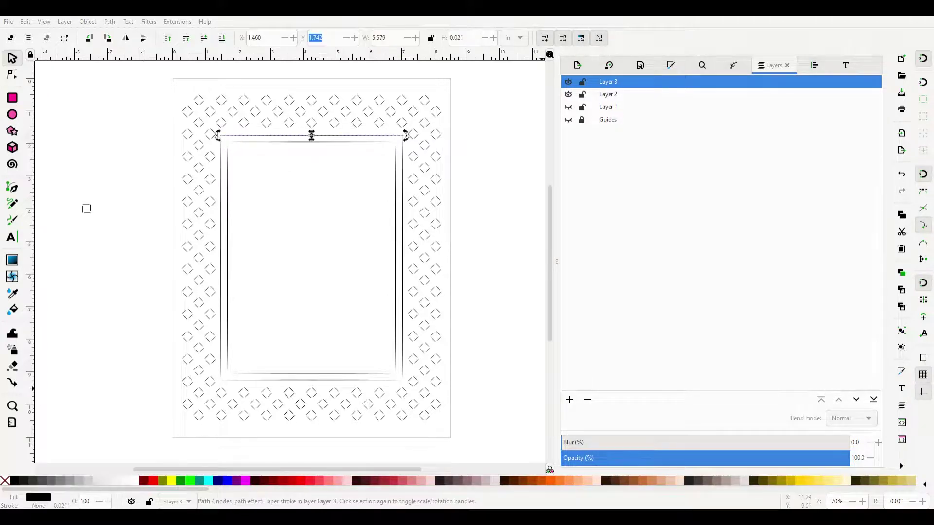
key(Return)
key(Return)
key(ctrl+shift+a)
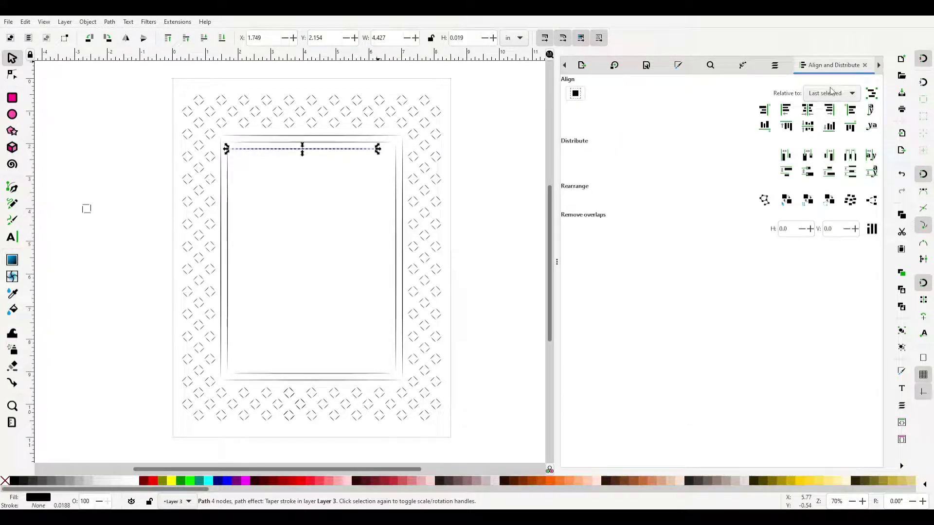
scroll(830, 92, down, 4)
click(807, 110)
Create a matching short bottom line lined up with the existing bottom line
shift+click(324, 378)
click(830, 126)
key(ctrl+z)
scroll(830, 92, up, 4)
click(829, 126)
click(316, 373)
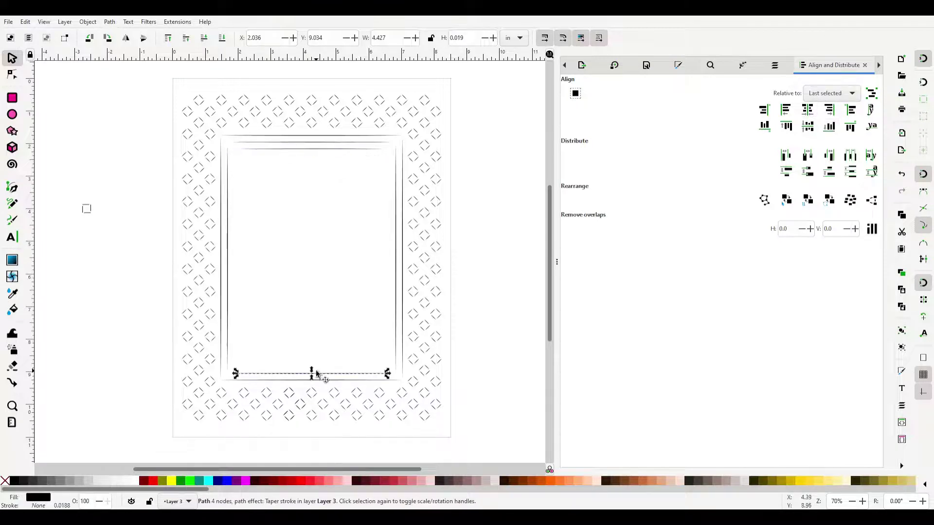
key(Return)
Centre a vertical line and place its copy on the right side at X 6.609
click(227, 318)
scroll(830, 92, down, 4)
click(807, 127)
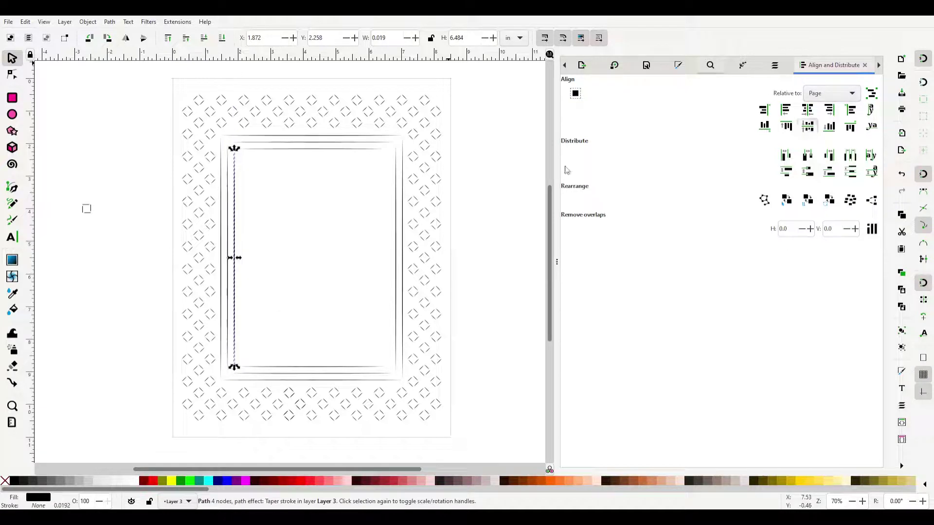
drag(238, 228, 398, 232)
text(6.609)
key(Tab)
click(510, 263)
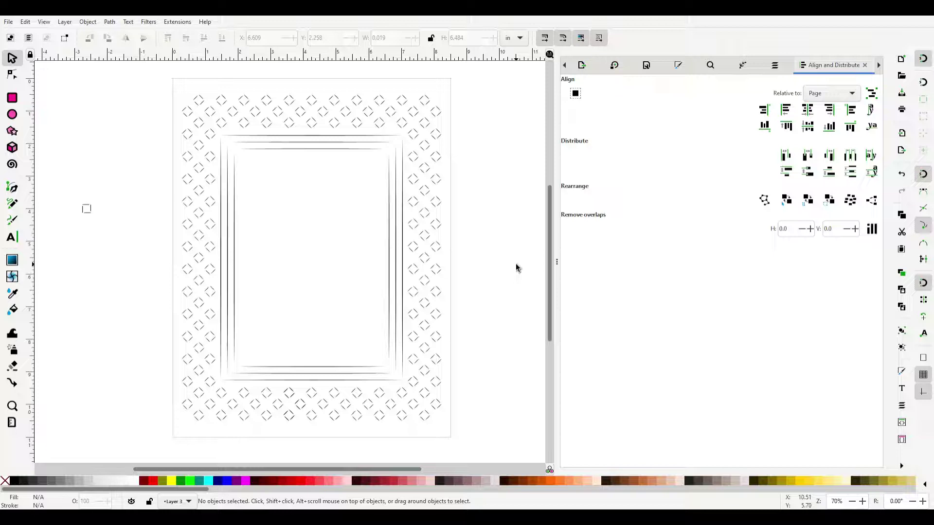
Set the innermost lines' taper start offset to 0.200
click(331, 153)
click(743, 65)
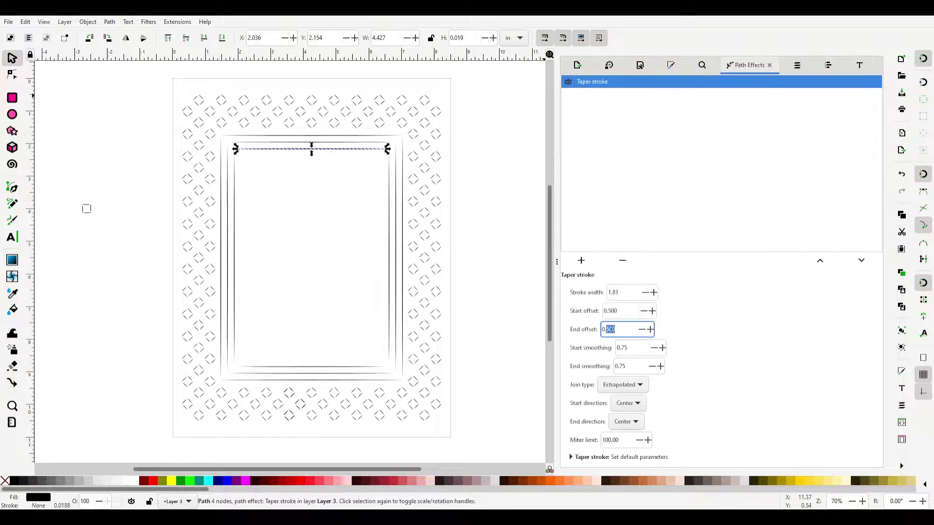
click(258, 216)
click(287, 366)
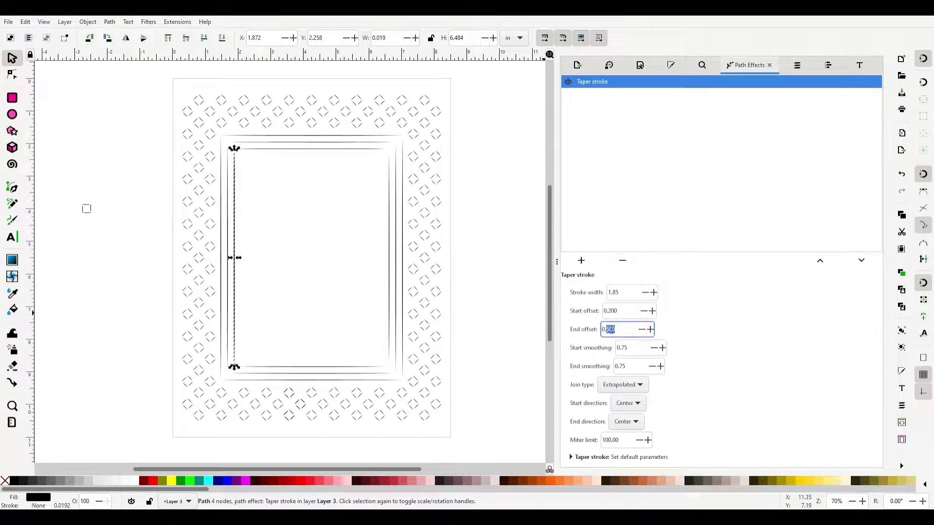
text(200)
key(Tab)
Check the innermost frame lines, then select all nine pieces of the frame design
click(390, 298)
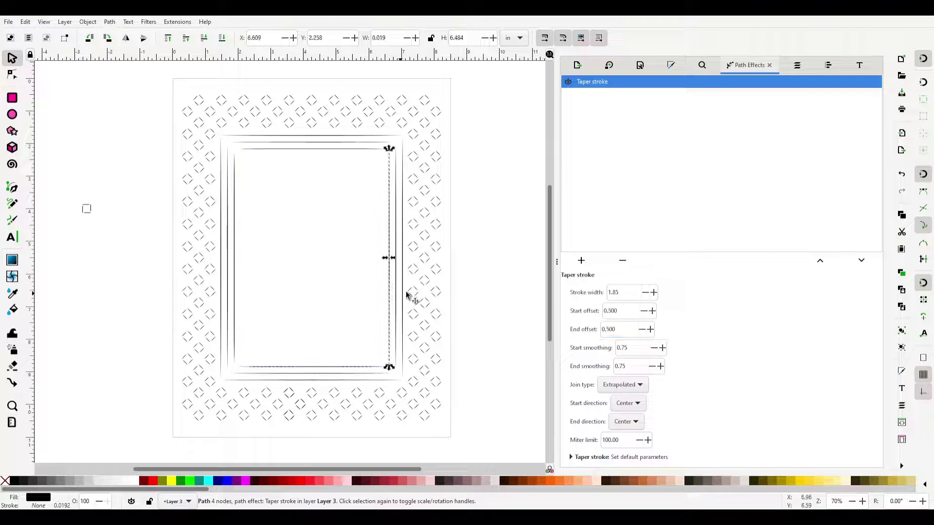
click(514, 219)
click(303, 149)
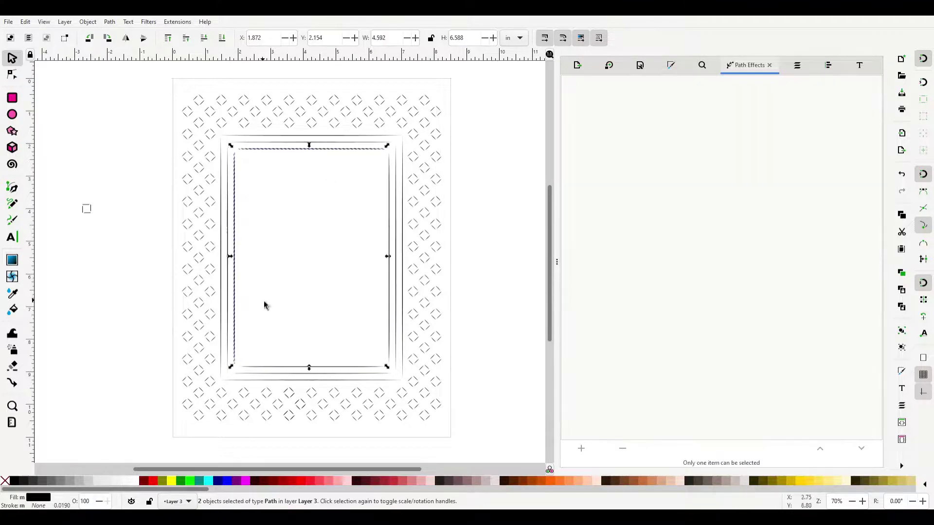
click(373, 312)
key(ctrl+shift+a)
Scale the whole frame design to 9.5 in tall and centre it on the page
drag(163, 79, 455, 433)
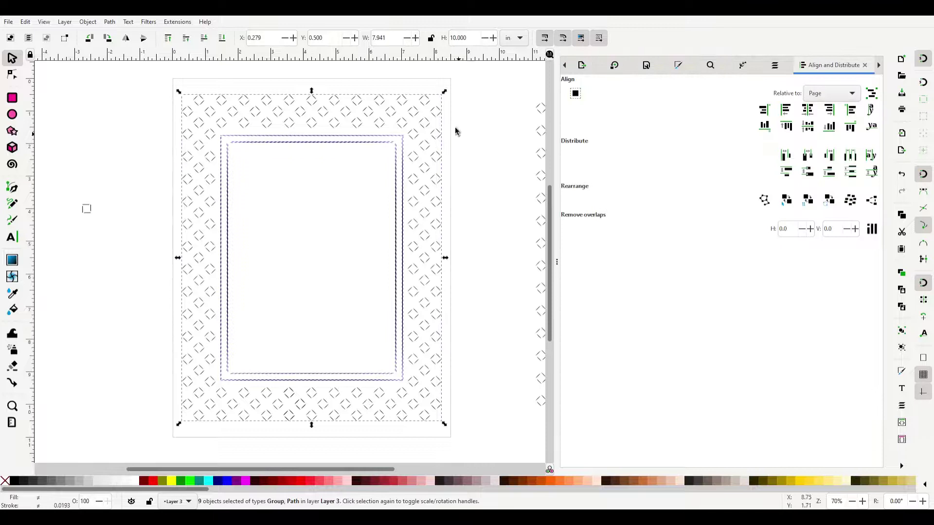
text(9.5)
key(Return)
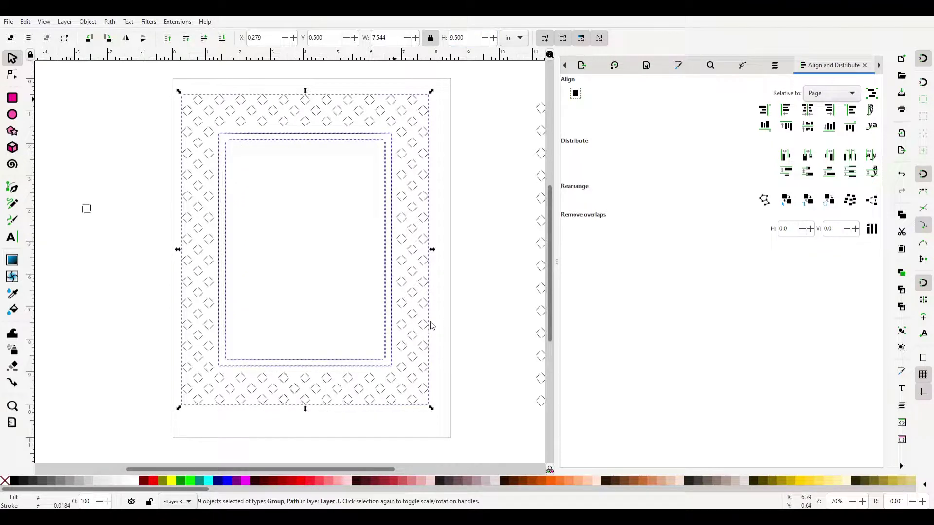
click(807, 110)
click(807, 126)
click(489, 281)
Make a vertical tapered line 10 in tall and place copies at the frame's right and left edges
click(398, 299)
triple_click(460, 37)
text(10)
key(Return)
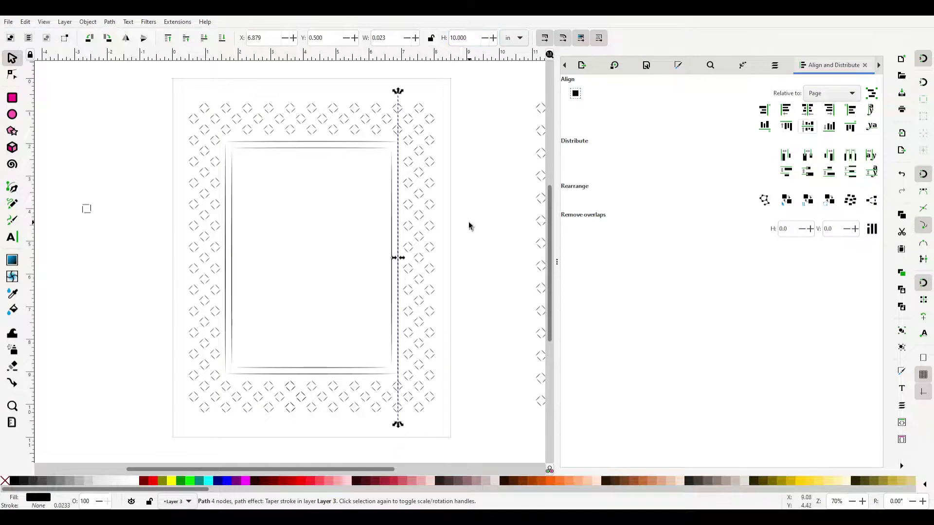
drag(397, 119, 448, 119)
key(ctrl+d)
drag(448, 183, 177, 183)
Widen the inner top line by a factor of 1.4 and stamp a copy at the frame's top
click(275, 377)
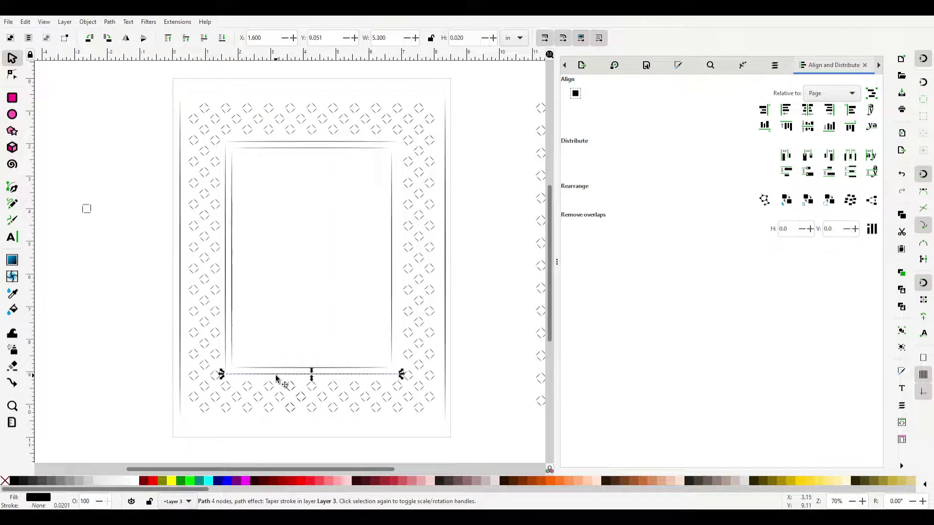
click(225, 352)
click(180, 168)
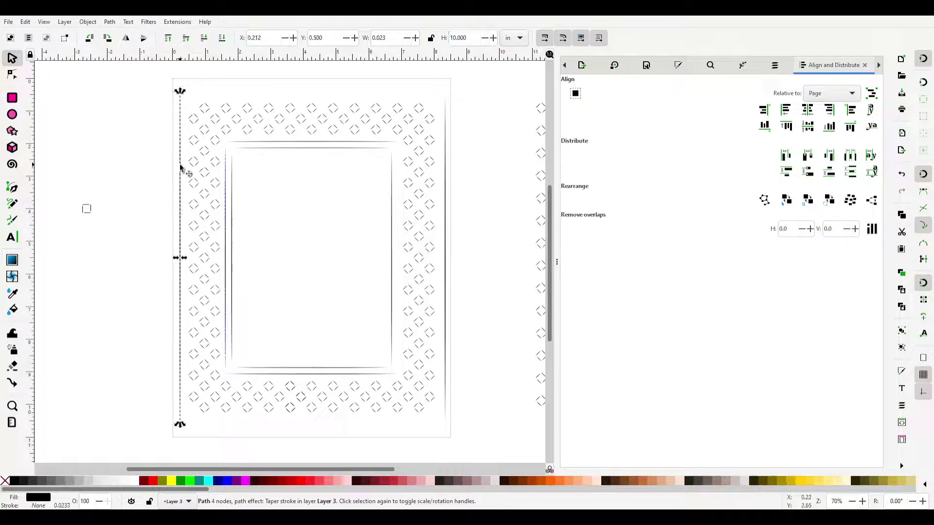
click(225, 187)
text(7.140)
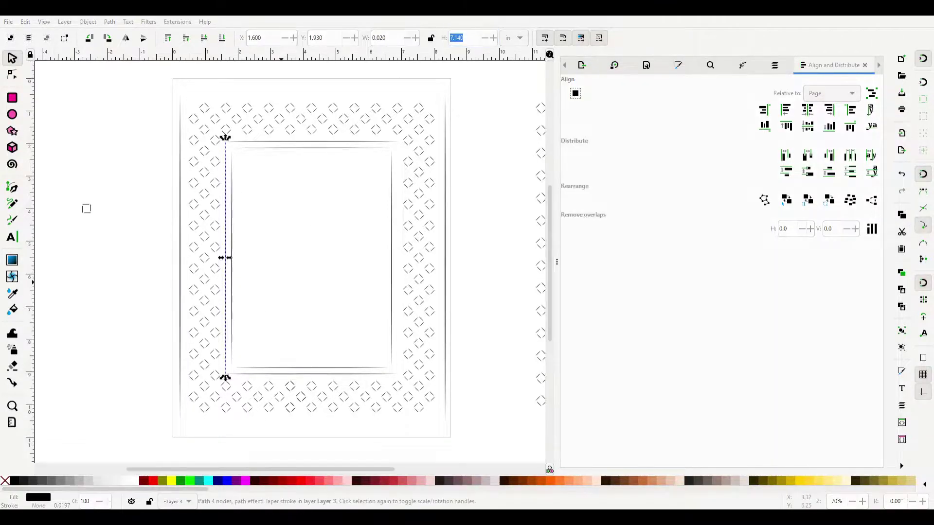
click(311, 142)
click(396, 37)
key(Return)
drag(359, 142, 368, 424)
key(space)
Centre the new horizontal line on the page and select the outer frame lines
click(808, 109)
click(445, 268)
shift+click(180, 223)
click(326, 90)
Lower the outer top line slightly and move the lower inner horizontal line to Y 1.733
key(Escape)
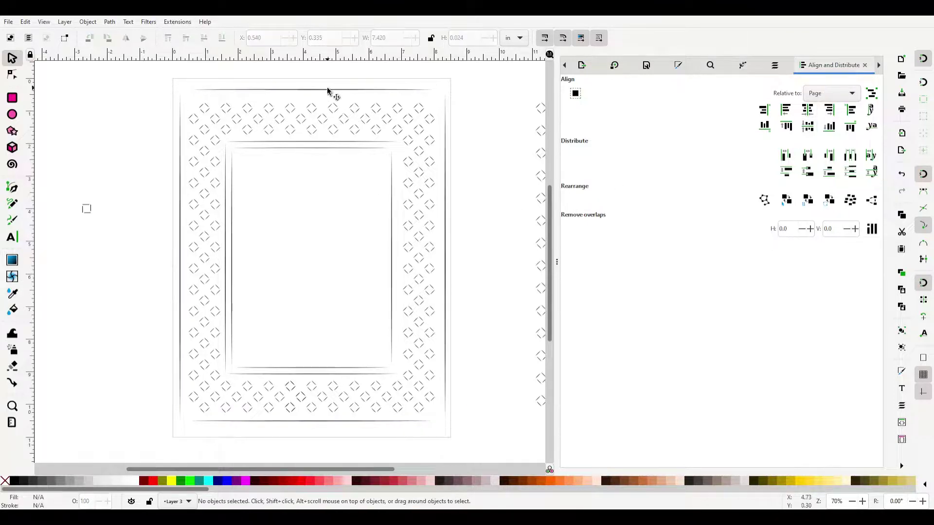
drag(311, 89, 369, 100)
scroll(340, 153, up, 3)
drag(343, 208, 335, 192)
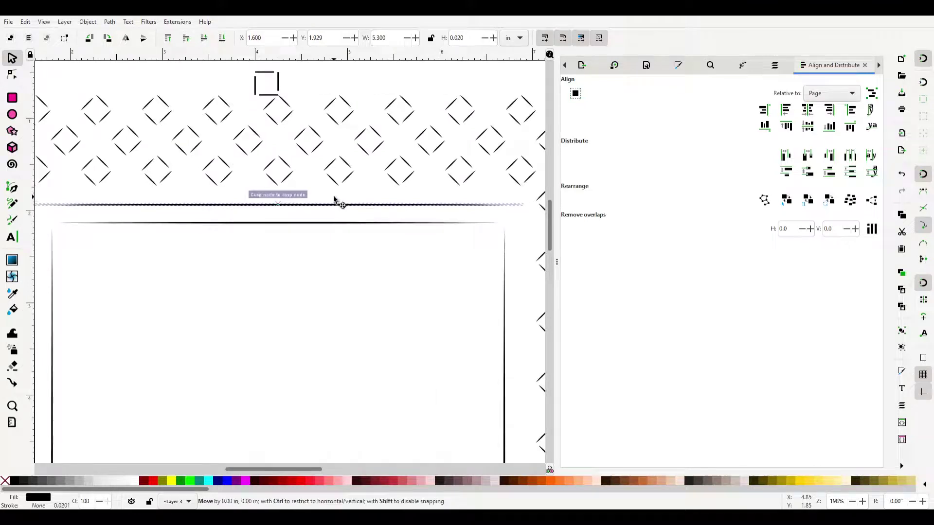
click(302, 205)
click(316, 38)
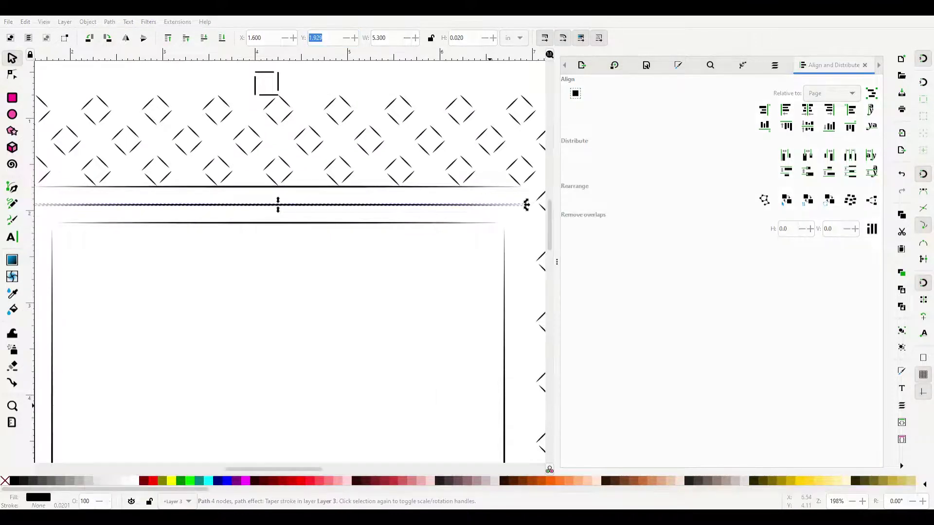
text(1.733)
key(Return)
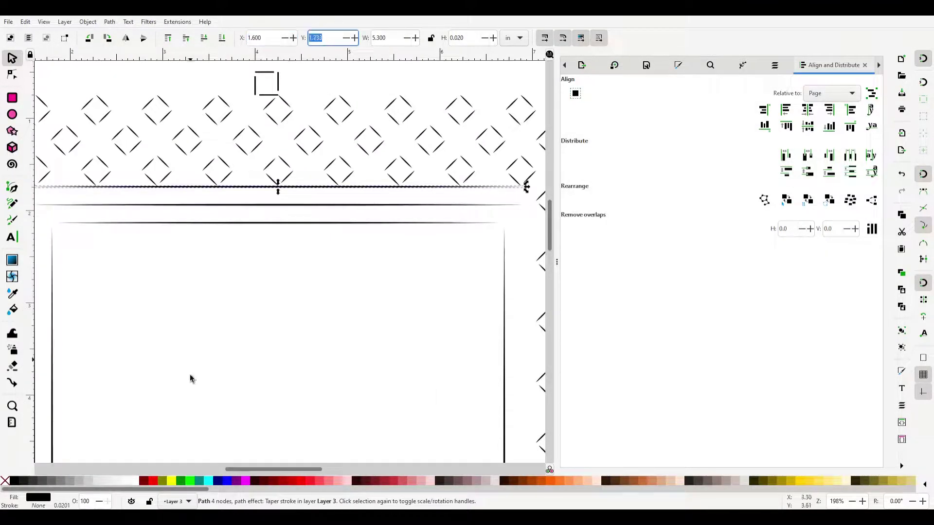
Shift the outer top line down by +9.5 in to the frame bottom
scroll(299, 212, down, 3)
drag(263, 170, 223, 189)
click(321, 38)
text(+9.5)
key(Return)
click(331, 38)
text(+)
Move the right outer vertical line inward to fit the frame
drag(410, 159, 406, 178)
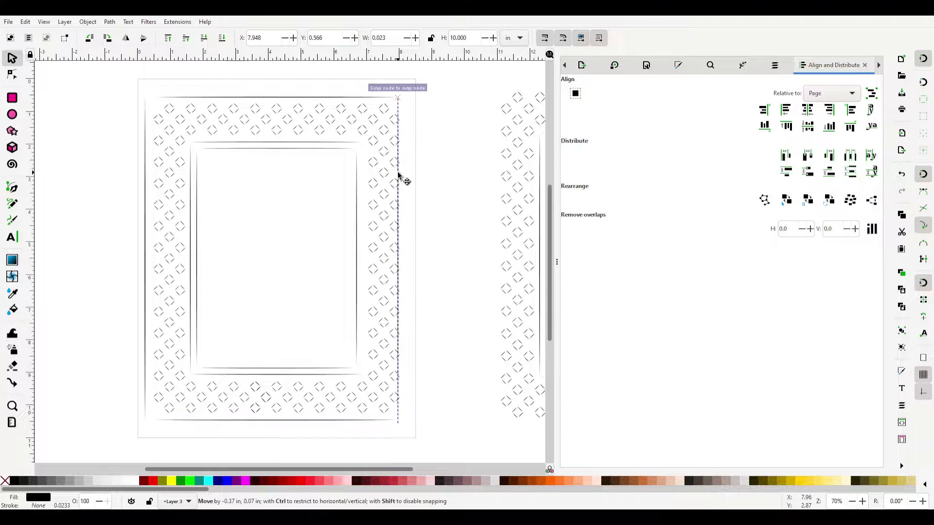
click(147, 146)
shift+click(407, 192)
click(453, 265)
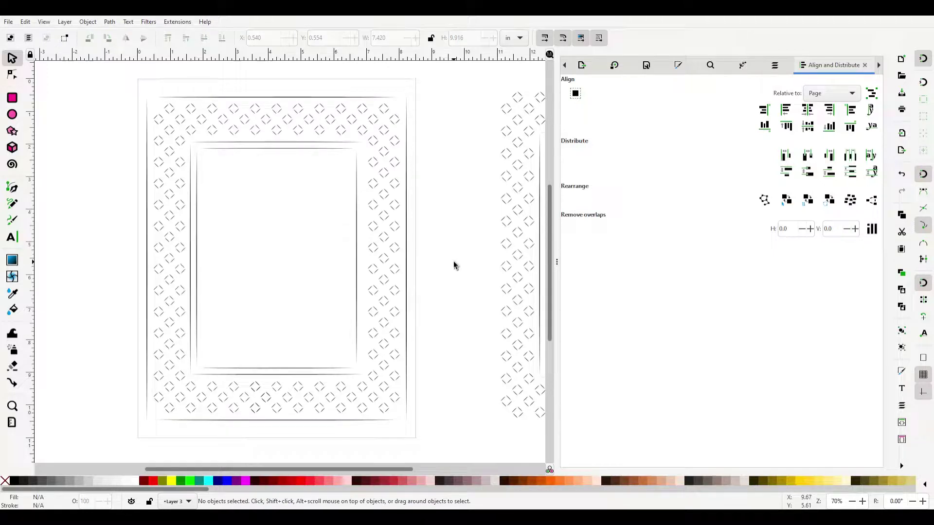
Inspect the Taper stroke path effect on the frame lines
double_click(407, 263)
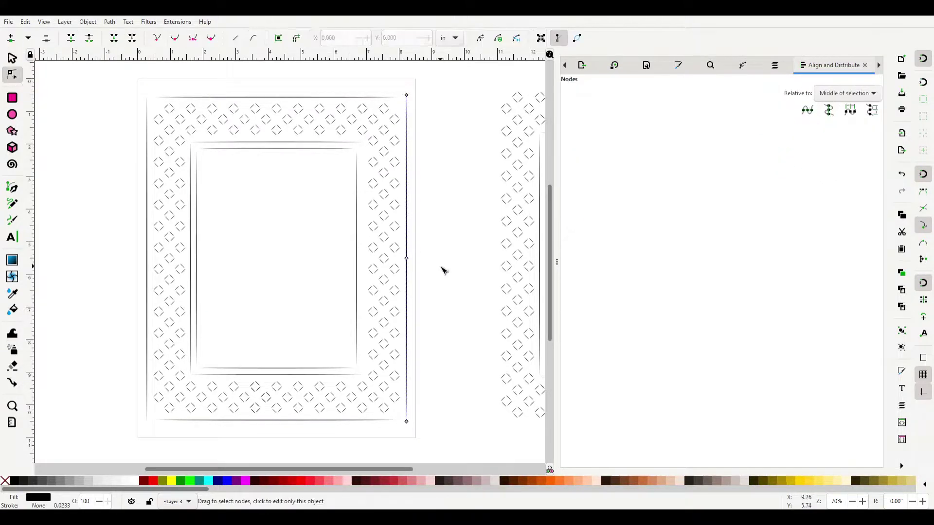
click(742, 65)
click(150, 273)
click(312, 97)
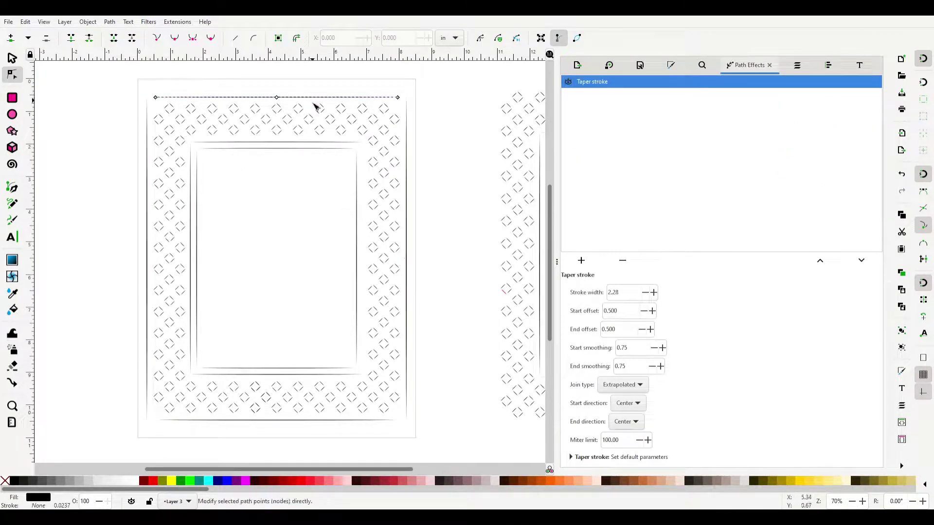
click(495, 311)
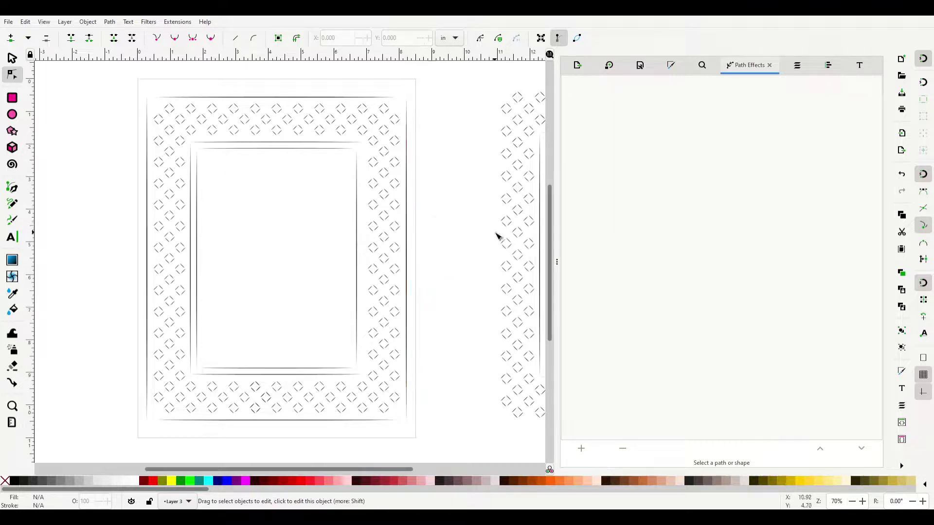
Duplicate the inner vertical line and align the copy on the right side
key(s)
mouse_move(221, 303)
mouse_down()
mouse_move(358, 317)
mouse_move(301, 316)
mouse_up()
key(ctrl+shift+a)
click(807, 110)
click(357, 241)
click(190, 307)
Position the right inner tapered line at X 6.880 in, relative to the page
click(260, 38)
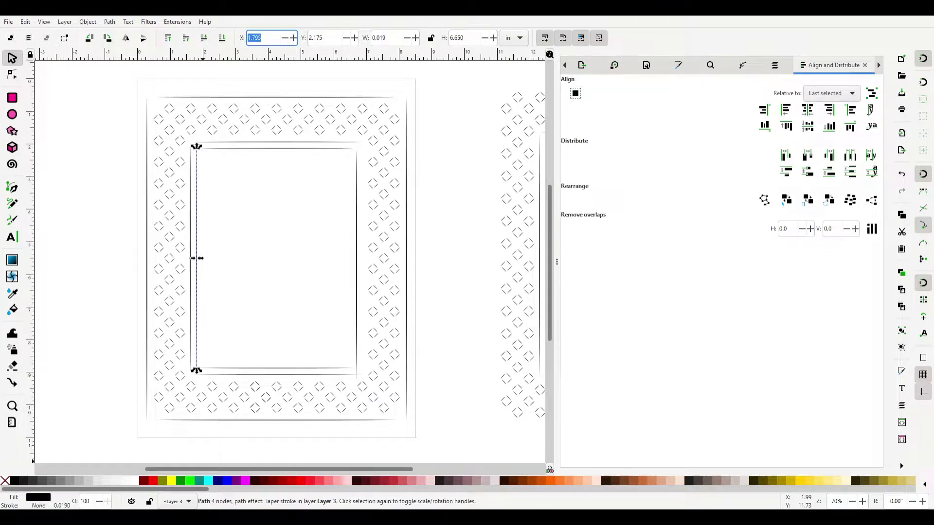
double_click(261, 37)
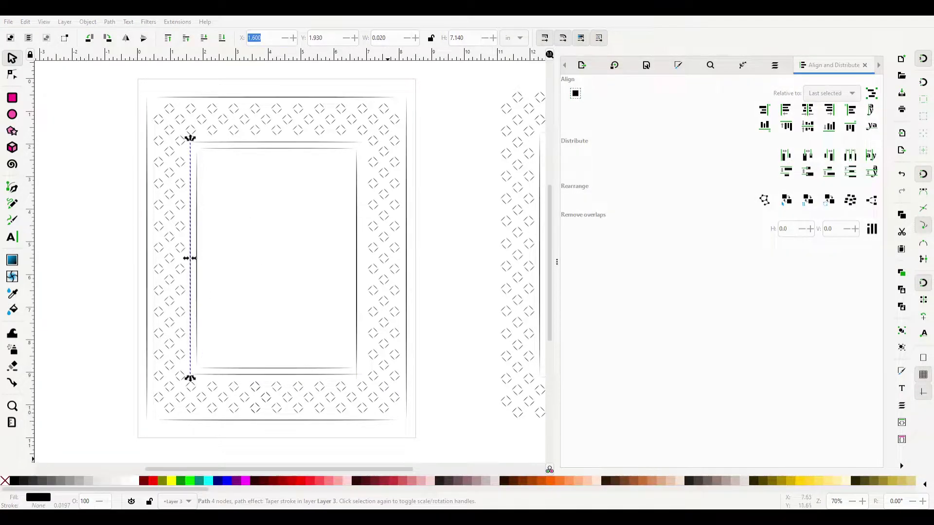
text(6.88)
key(Return)
click(848, 93)
click(822, 123)
click(462, 365)
Show the layer list and align the top and bottom outer frame lines
key(ctrl+shift+l)
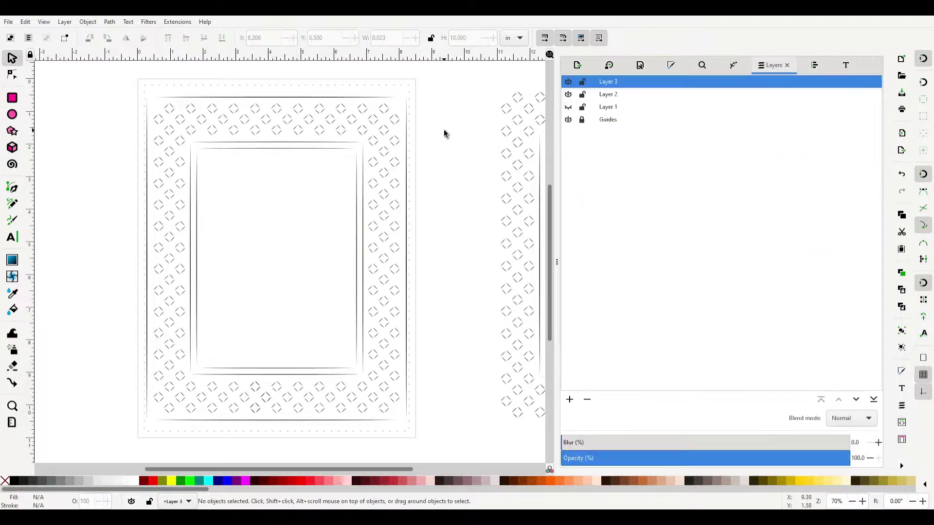
click(406, 111)
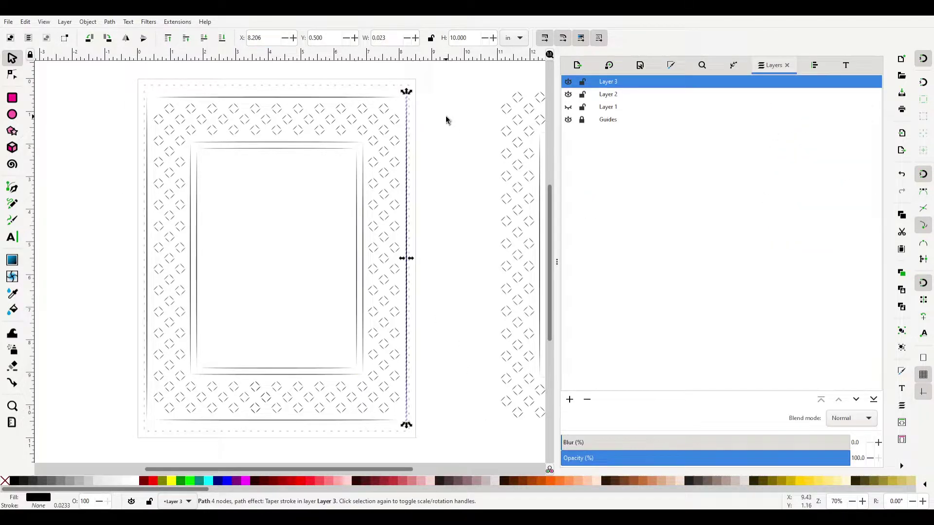
key(ctrl+shift+a)
click(786, 126)
click(829, 126)
click(454, 350)
key(ctrl+shift+l)
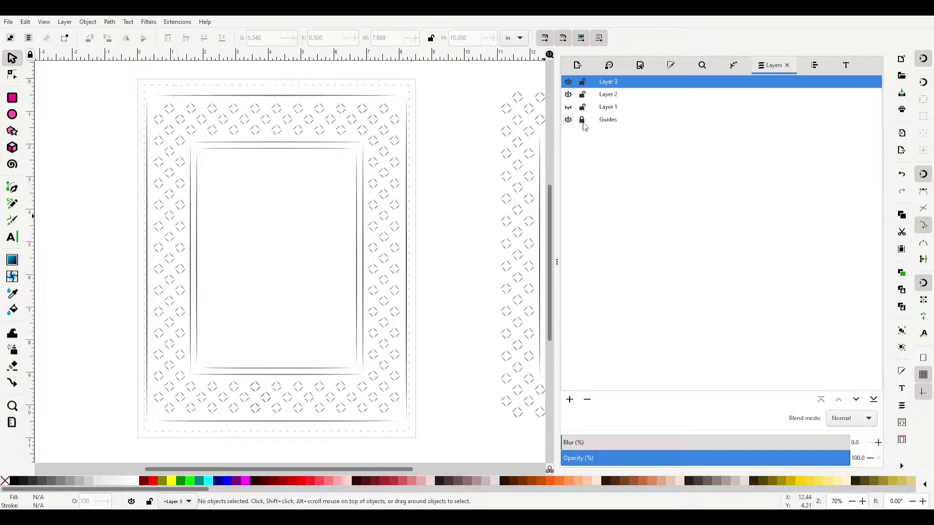
Set the outer top line's width to 7.959 in, matching the outer verticals' span
click(342, 97)
key(Escape)
click(407, 222)
click(361, 95)
click(408, 129)
shift+click(147, 182)
click(382, 38)
click(382, 93)
click(385, 38)
text(7.959)
key(Return)
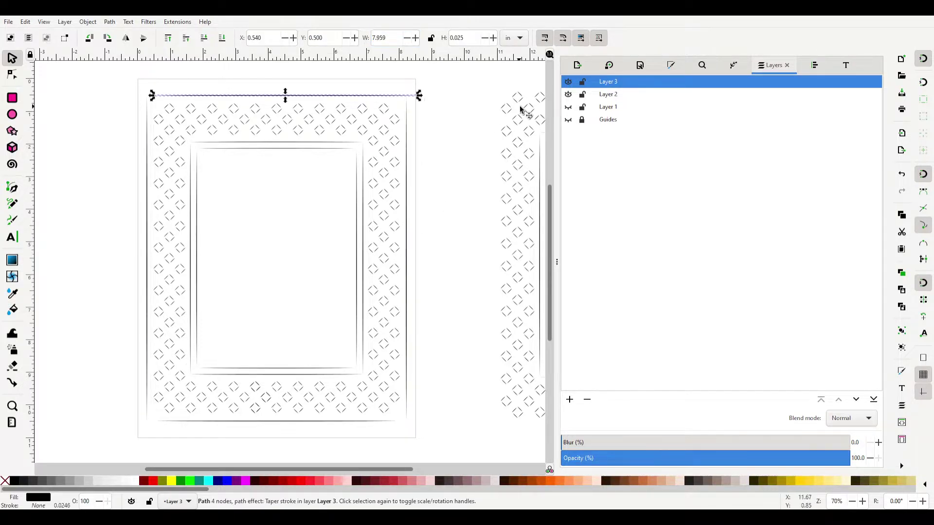
Centre the top and bottom outer lines horizontally on the page and save the design
key(ctrl+shift+a)
click(807, 110)
key(Escape)
click(382, 421)
click(807, 109)
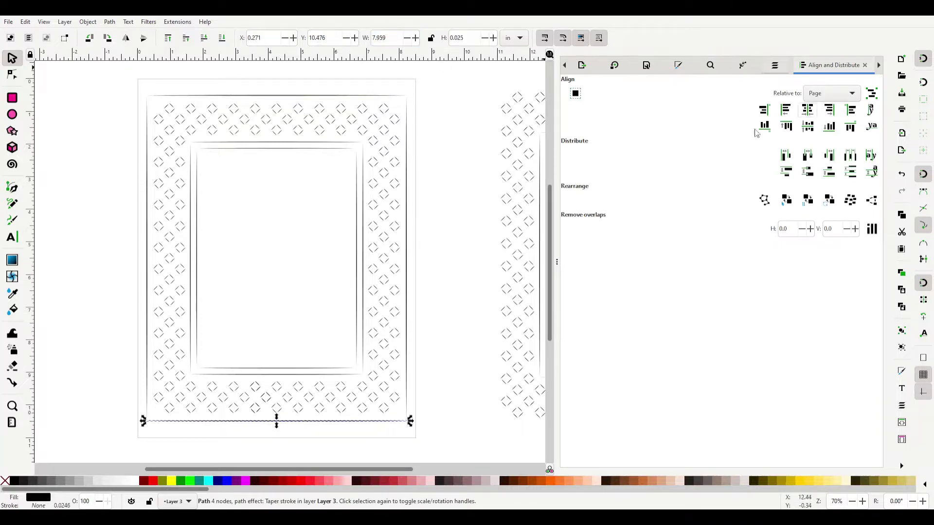
click(460, 342)
key(ctrl+s)
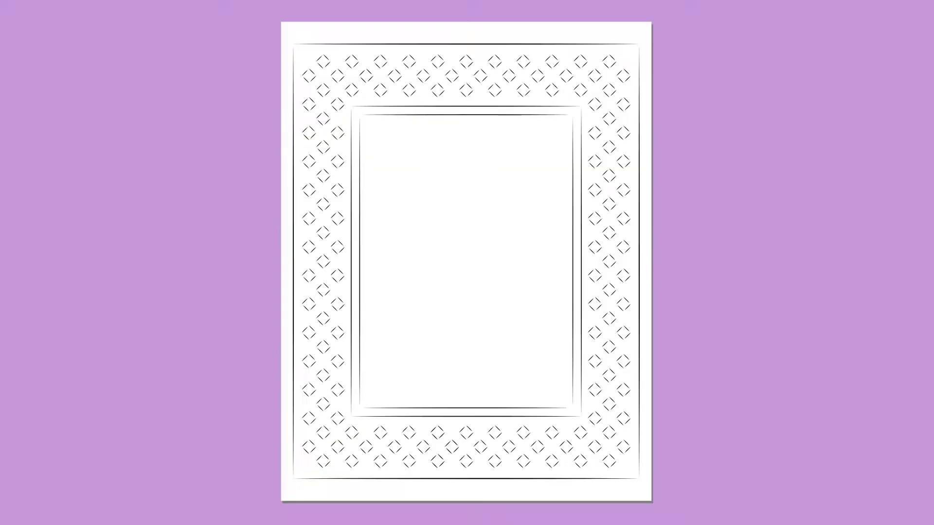